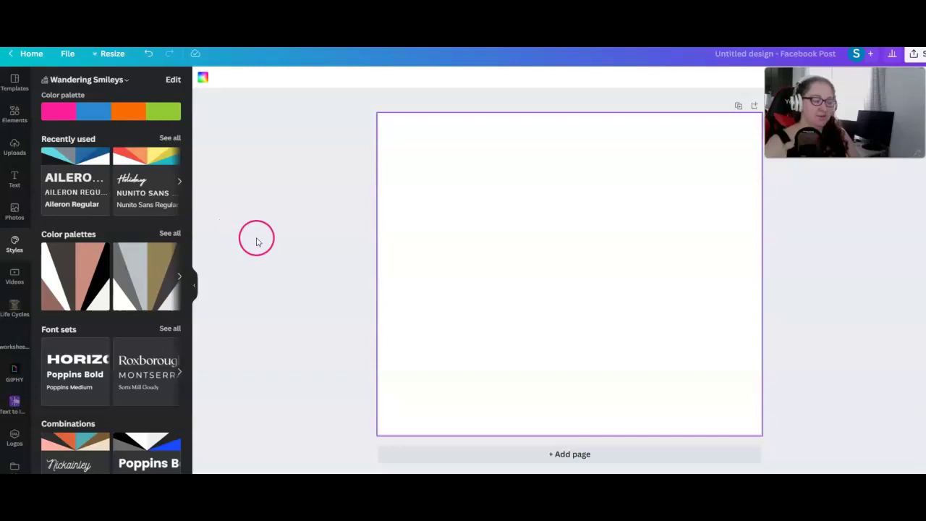
# Open the Text to Image generator and copy the prompt "watercolor illustration, dr. seuss style, trees overlooking beach"
pyautogui.click(15, 402)
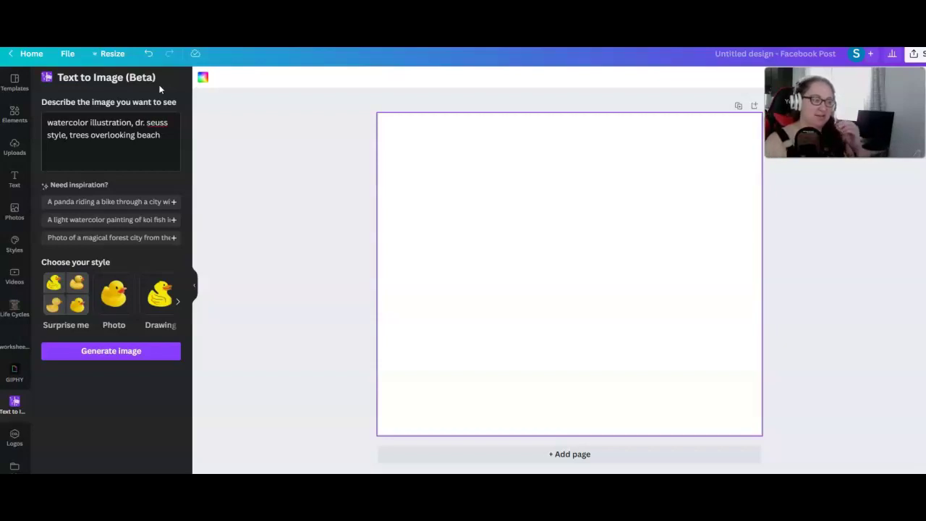
pyautogui.click(160, 93)
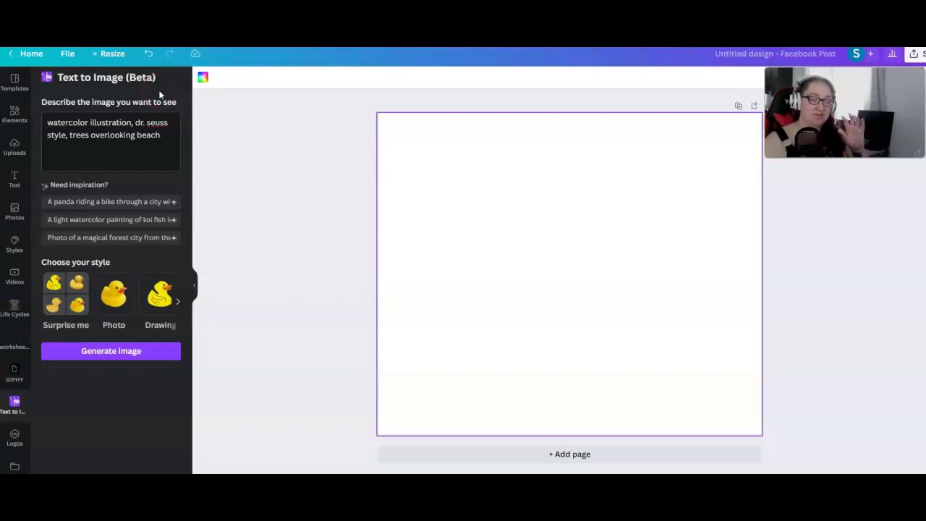
pyautogui.click(168, 102)
pyautogui.click(167, 92)
pyautogui.click(157, 120)
pyautogui.click(164, 139)
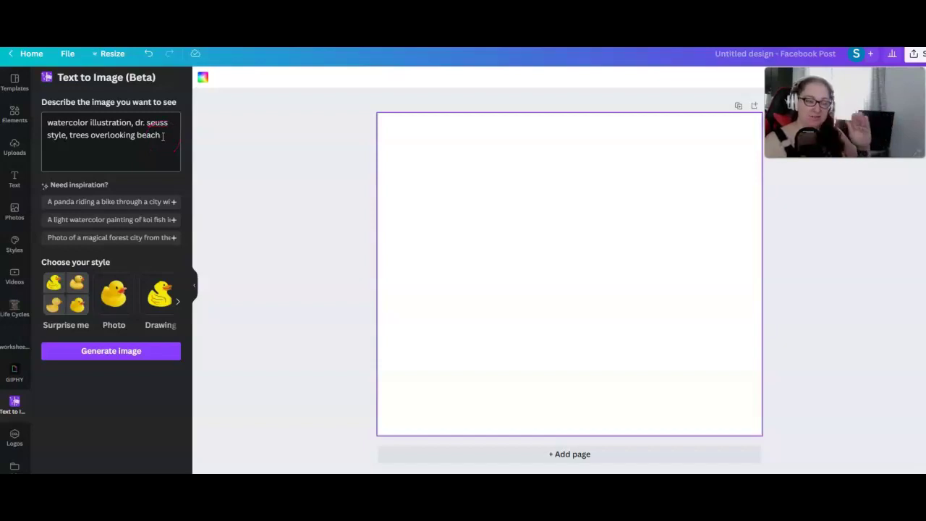
pyautogui.moveTo(163, 136); pyautogui.dragTo(43, 116)
pyautogui.click(159, 135)
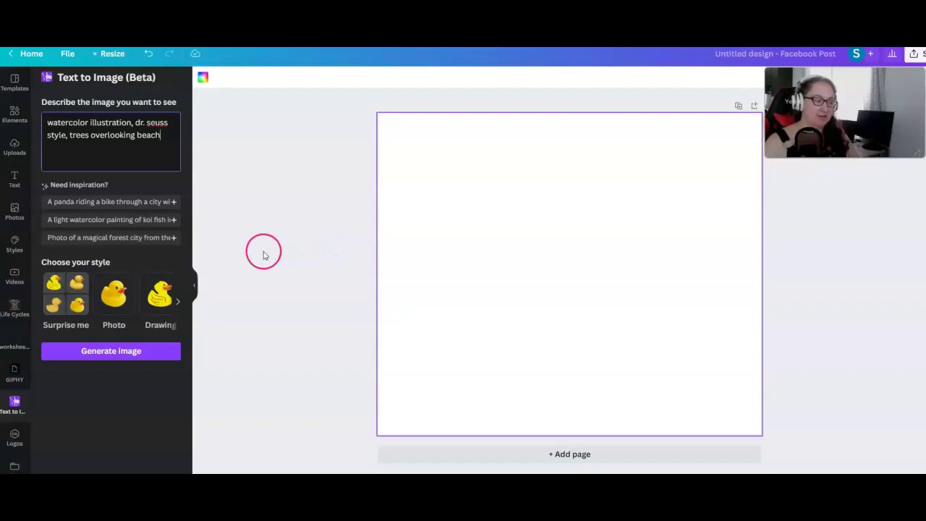
pyautogui.tripleClick(166, 135)
pyautogui.hotkey('ctrl', 'c')
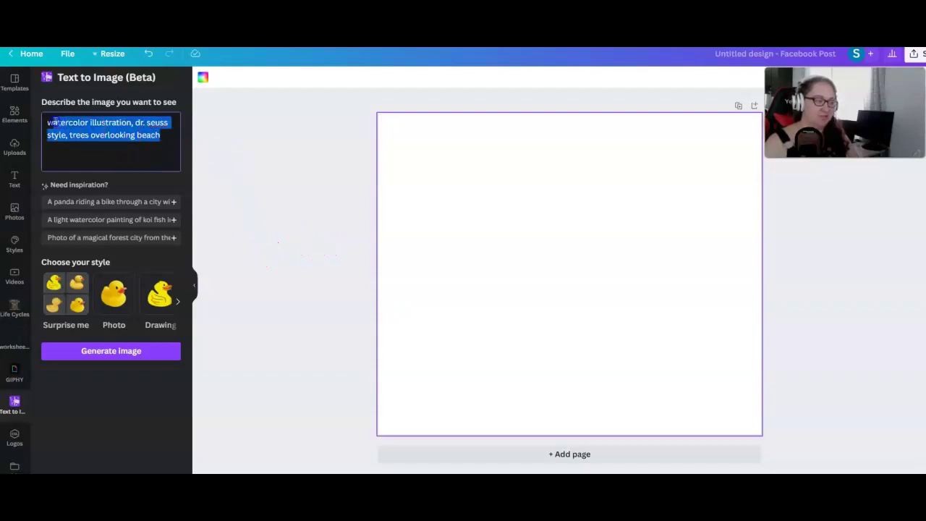
pyautogui.click(172, 136)
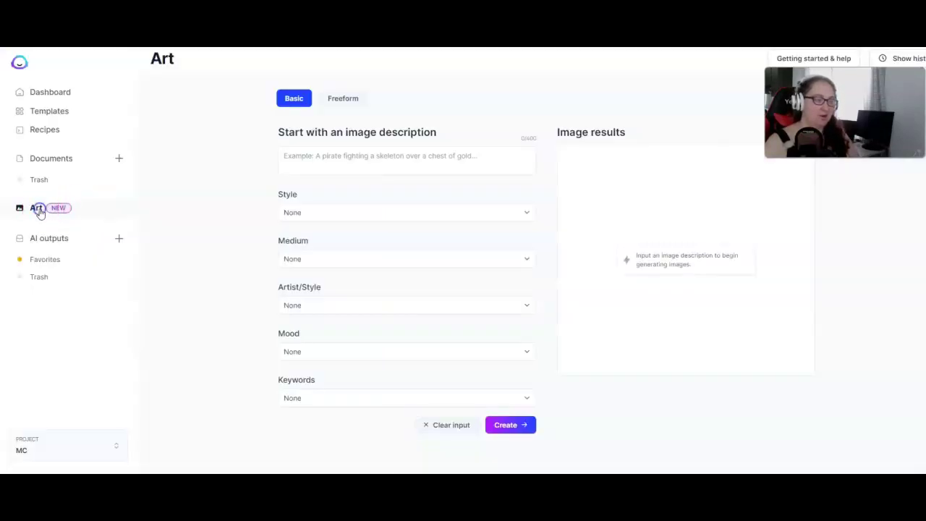
# Switch to Jasper Art, paste the copied prompt as the description, choose Freeform mode and create the images
pyautogui.click(386, 159)
pyautogui.hotkey('ctrl', 'v')
pyautogui.click(358, 100)
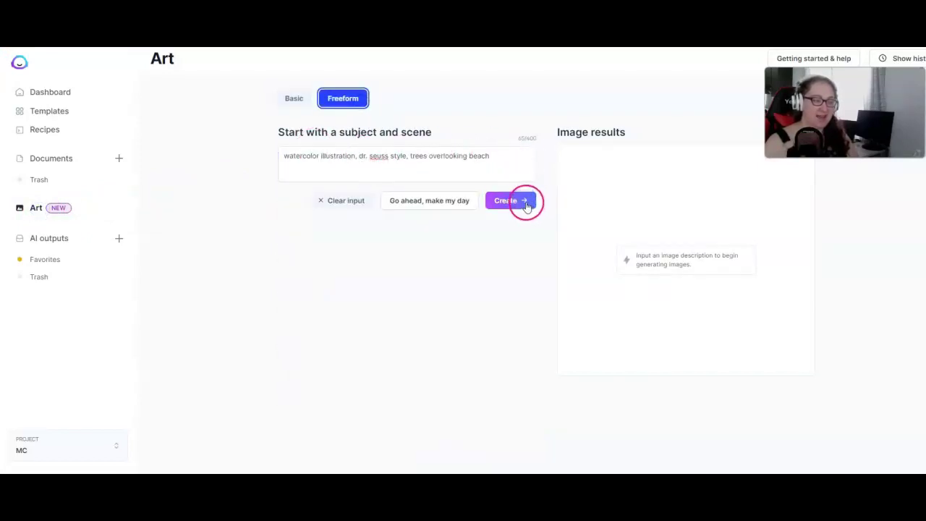
pyautogui.click(517, 202)
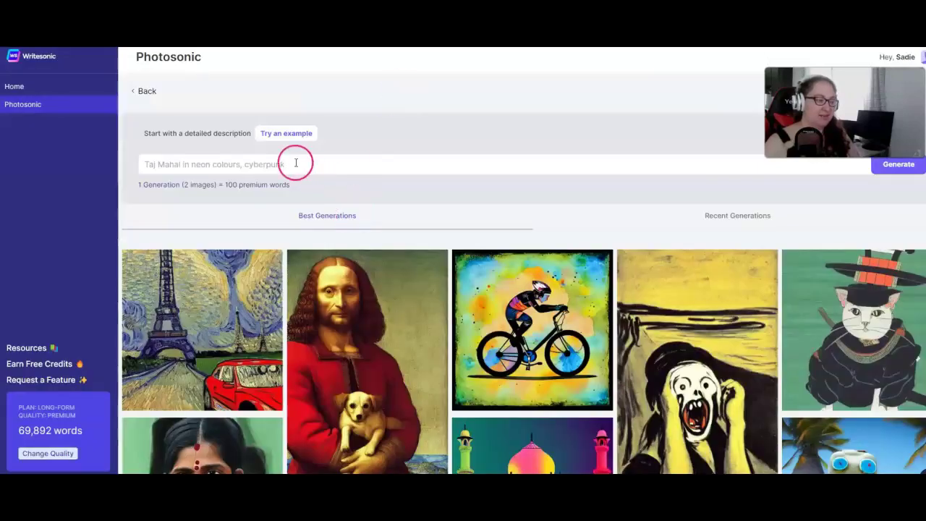
# Switch to Photosonic, paste the copied prompt as the detailed description and generate the images
pyautogui.click(296, 163)
pyautogui.hotkey('ctrl', 'v')
pyautogui.click(895, 170)
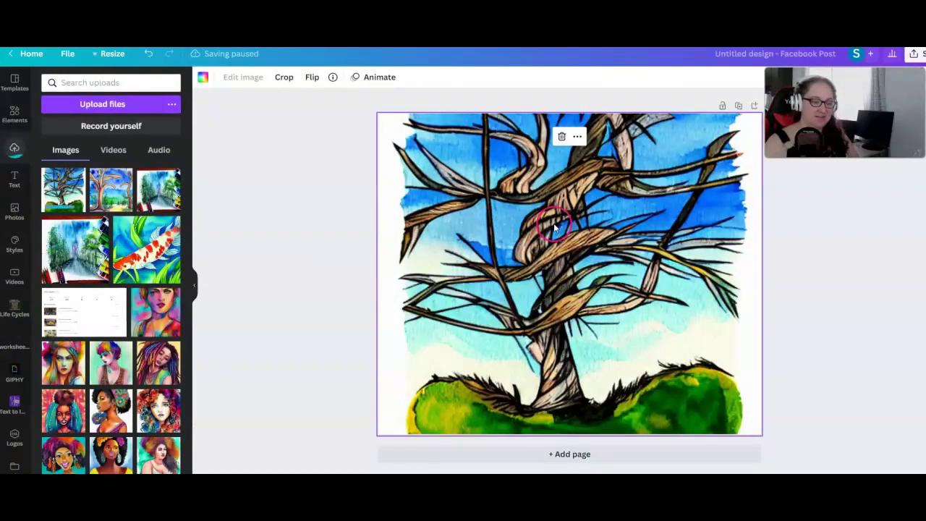
# Switch to Canva and try to reposition the tree picture within the page background so more of its upper part shows
pyautogui.doubleClick(554, 223)
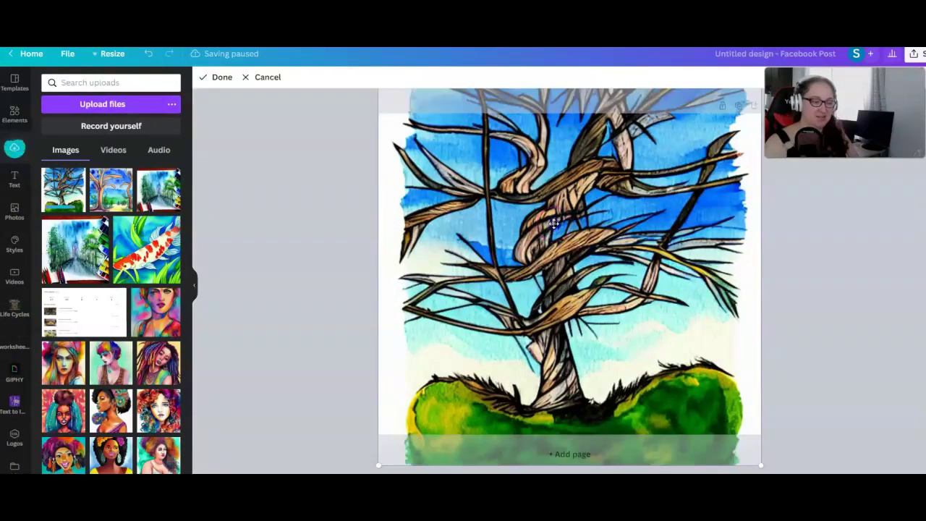
pyautogui.moveTo(554, 223)
pyautogui.mouseDown()
pyautogui.moveTo(559, 296)
pyautogui.moveTo(561, 225)
pyautogui.mouseUp()
pyautogui.press('Return')
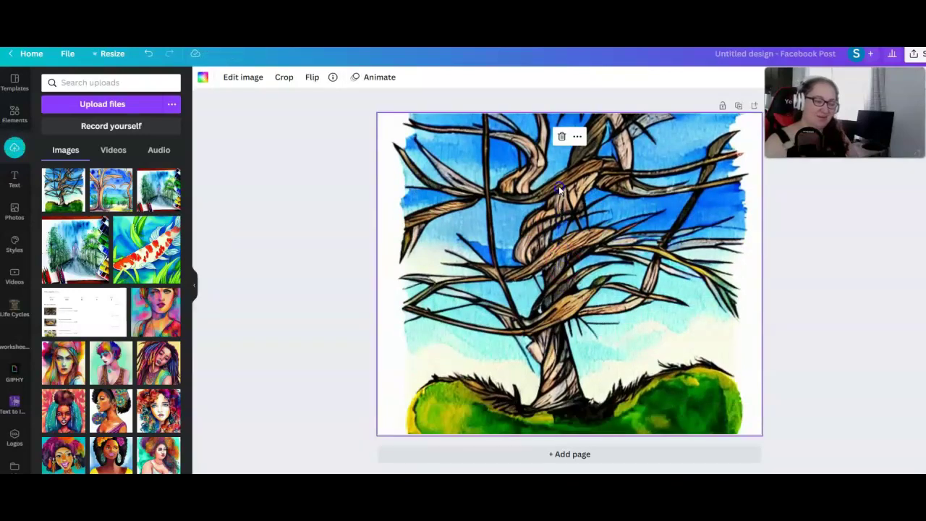
pyautogui.doubleClick(559, 190)
pyautogui.click(221, 77)
pyautogui.click(537, 282)
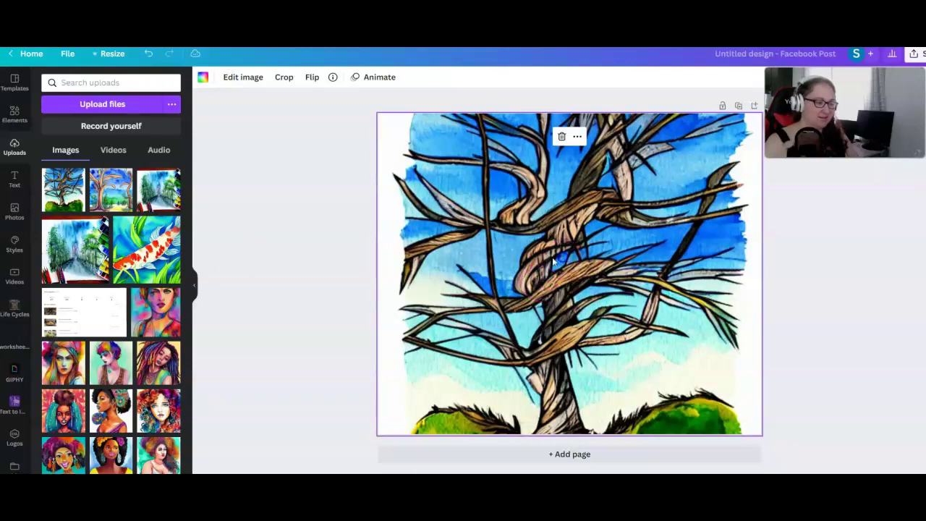
# Replace the background picture with the same tree image from the uploads, placed freely and scaled to nearly the page height
pyautogui.press('Delete')
pyautogui.click(76, 198)
pyautogui.moveTo(548, 278); pyautogui.dragTo(483, 215)
pyautogui.moveTo(591, 299); pyautogui.dragTo(724, 405)
# Examine the branches, sky and ground of the tree picture on the page
pyautogui.click(656, 290)
pyautogui.click(658, 177)
pyautogui.click(549, 353)
pyautogui.click(499, 337)
pyautogui.click(502, 231)
pyautogui.click(591, 296)
pyautogui.click(610, 89)
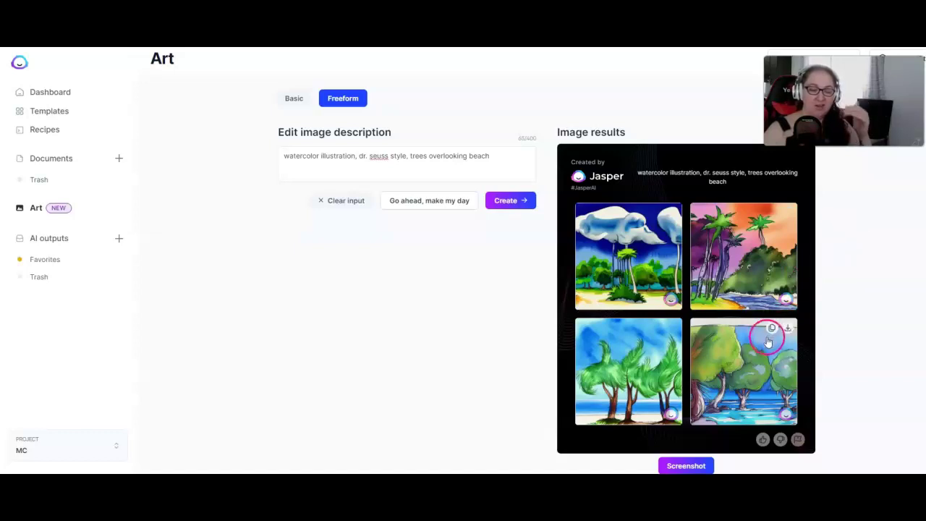
# Compare the beach-tree results by enlarging two pictures in Jasper Art and the tall-trees picture in Photosonic, returning to the results each time
pyautogui.click(655, 373)
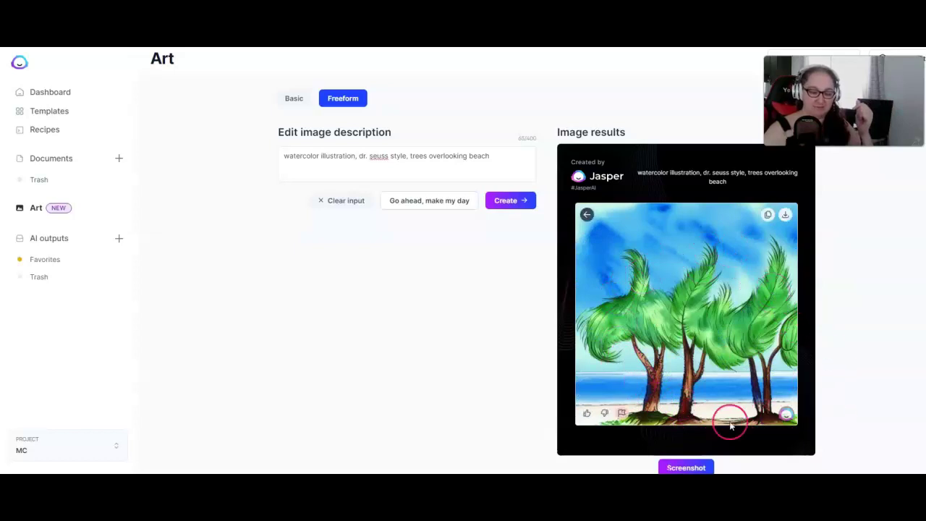
pyautogui.click(587, 214)
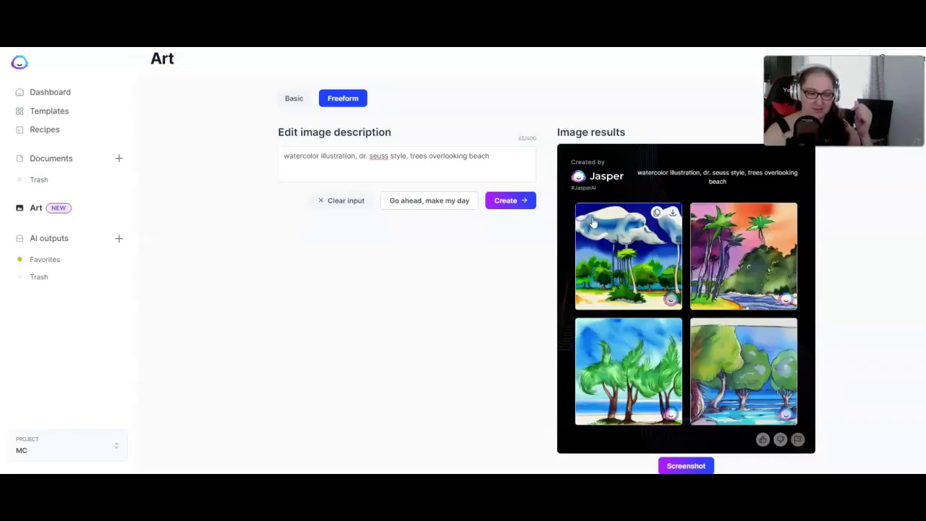
pyautogui.click(765, 411)
pyautogui.click(587, 214)
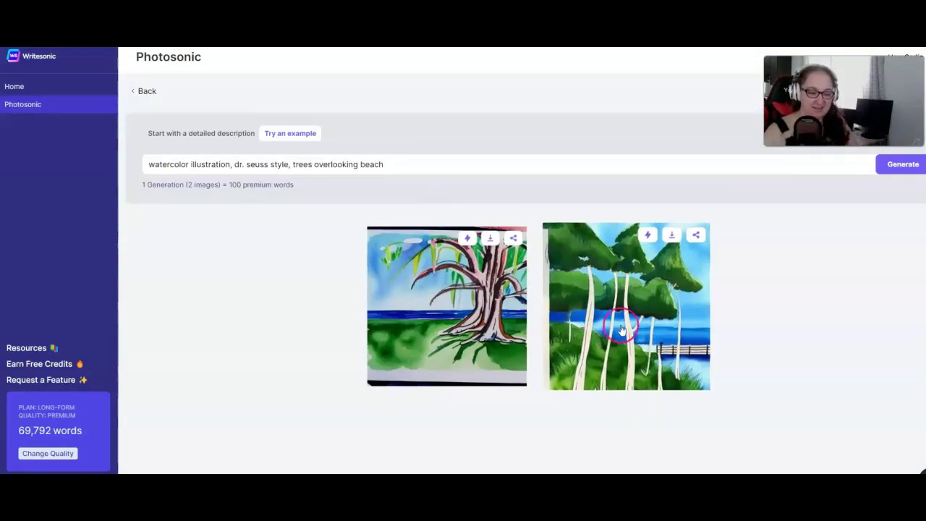
pyautogui.click(587, 290)
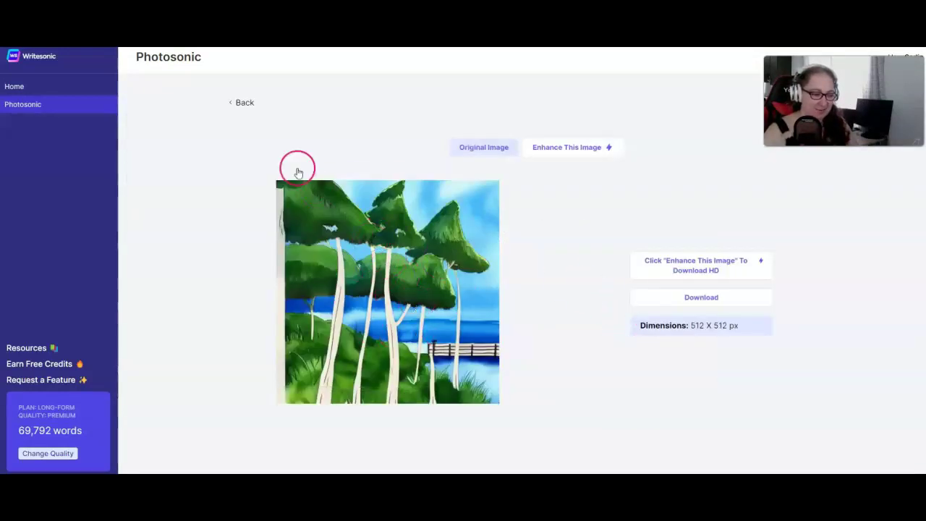
pyautogui.click(242, 103)
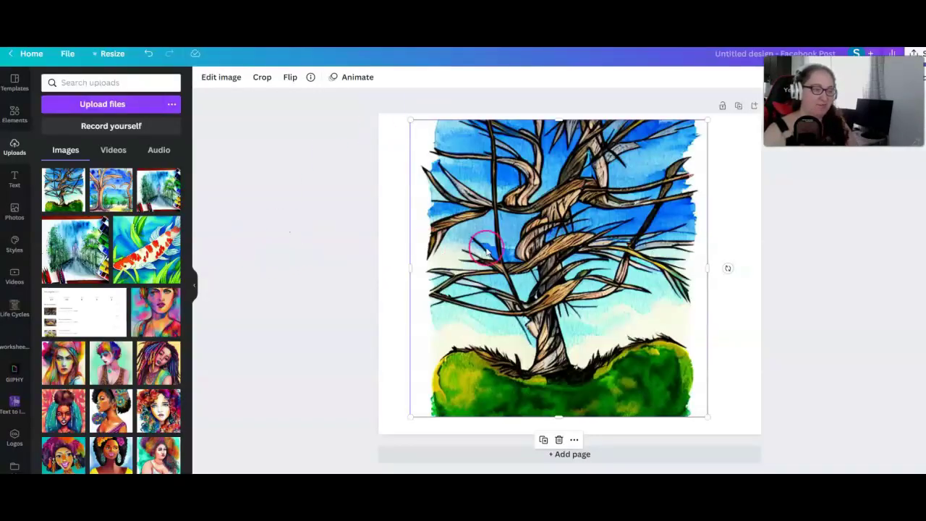
# Switch to Canva's Text to Image generator and clear the old image description
pyautogui.click(15, 404)
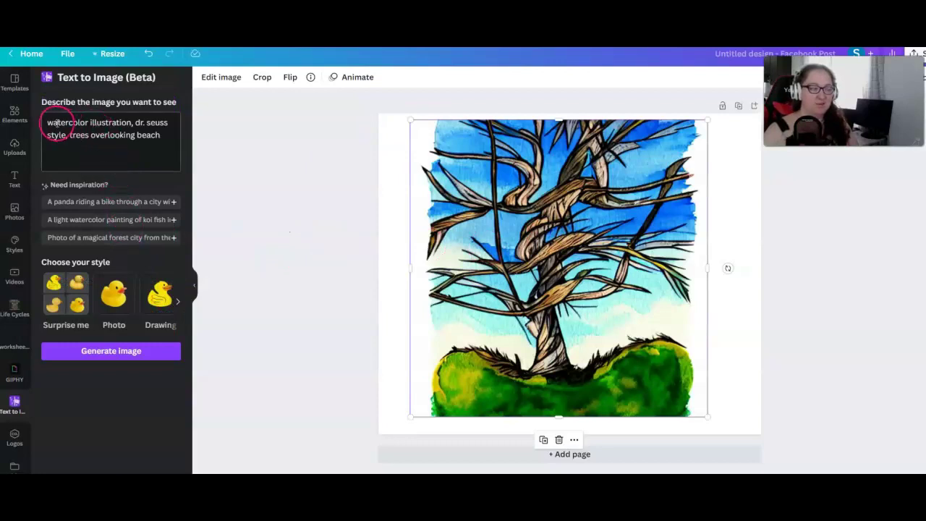
pyautogui.moveTo(48, 123); pyautogui.dragTo(183, 160)
pyautogui.press('BackSpace')
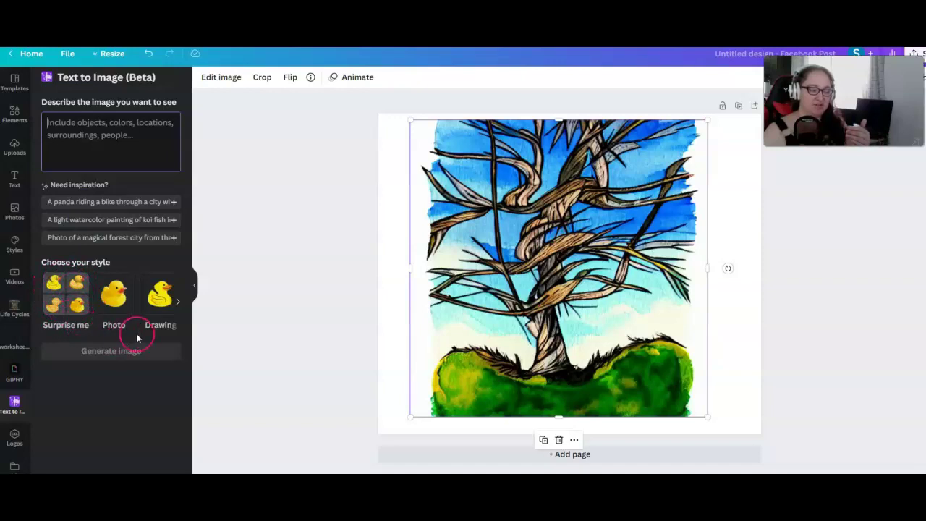
# Look through the available image styles from Surprise me to Concept art
pyautogui.click(174, 303)
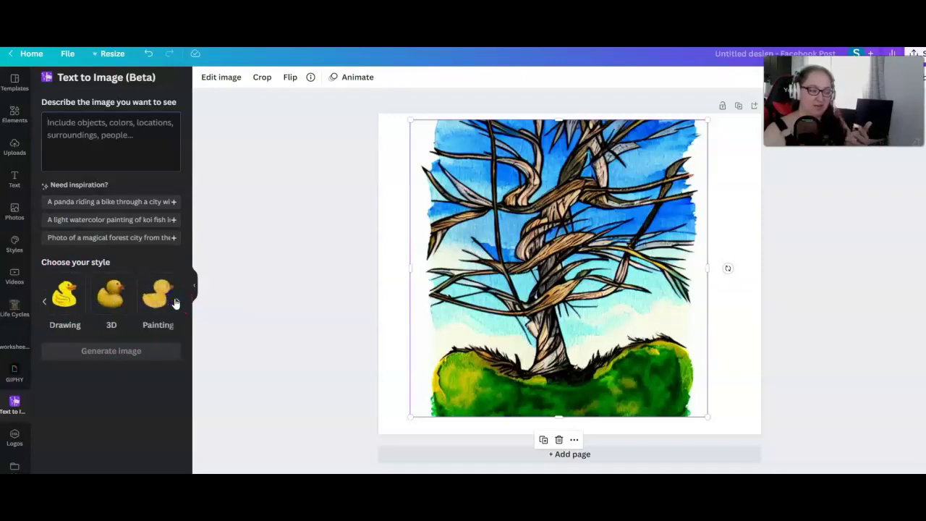
pyautogui.click(174, 302)
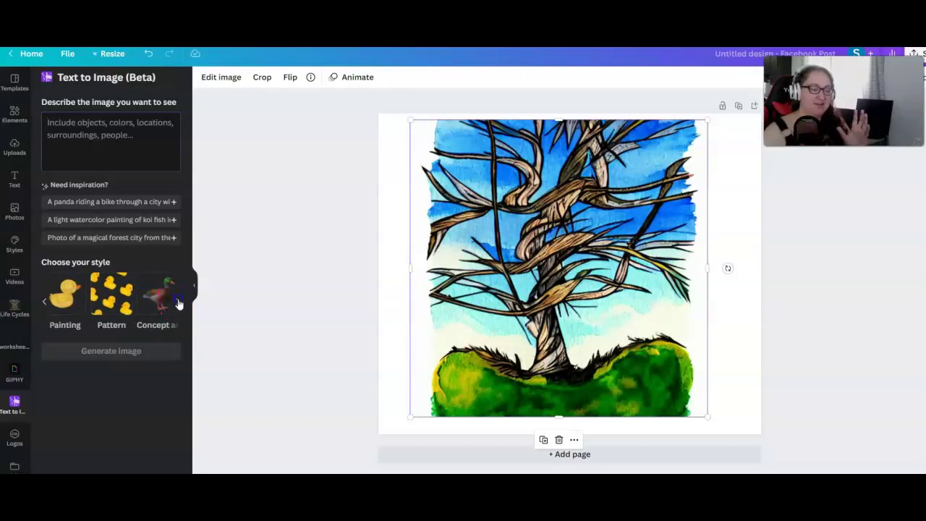
pyautogui.click(172, 298)
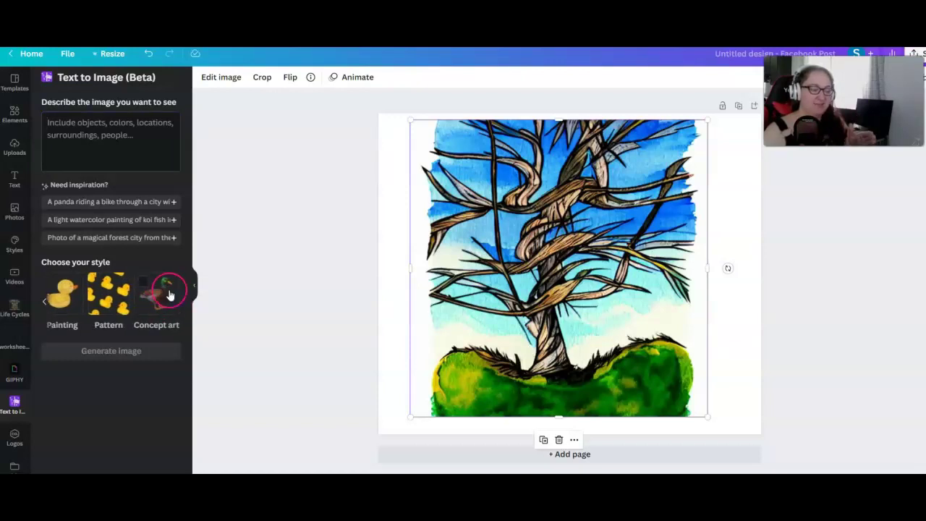
pyautogui.click(44, 303)
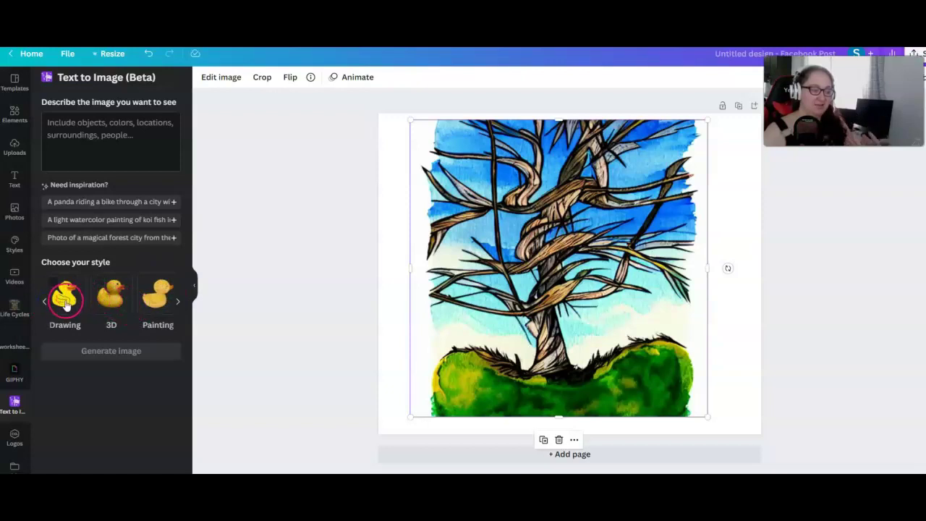
pyautogui.click(45, 303)
pyautogui.click(44, 303)
# Choose the Photo style and enter the prompt "watercolor illustration, beautiful woman, long hair, colorful"
pyautogui.click(118, 303)
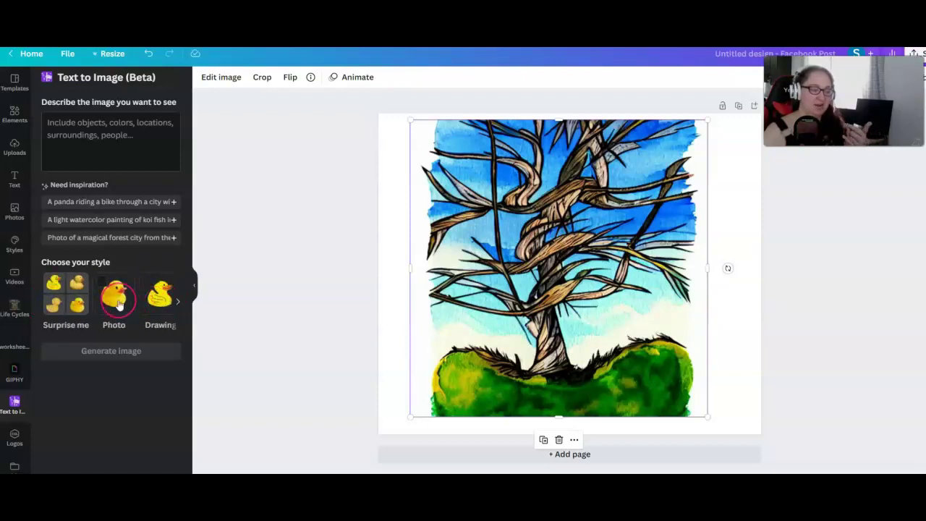
pyautogui.click(125, 135)
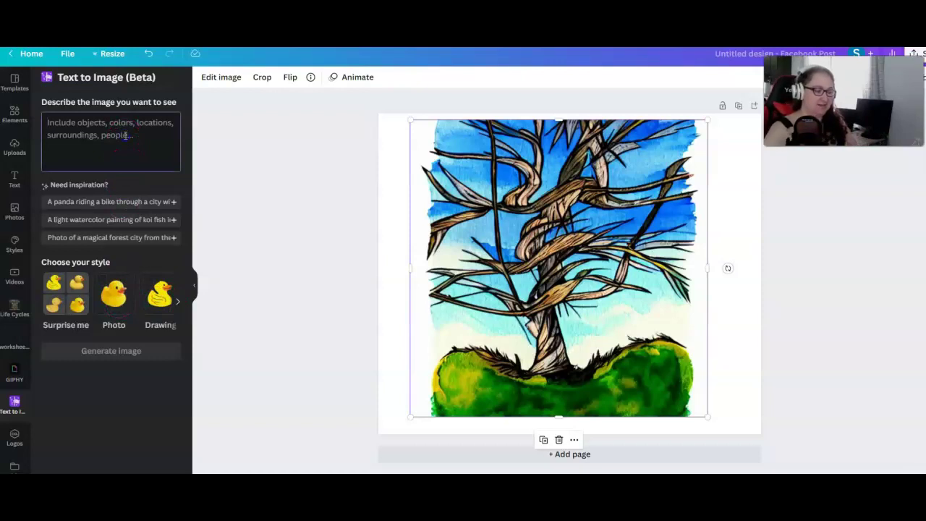
pyautogui.click(120, 278)
pyautogui.click(118, 135)
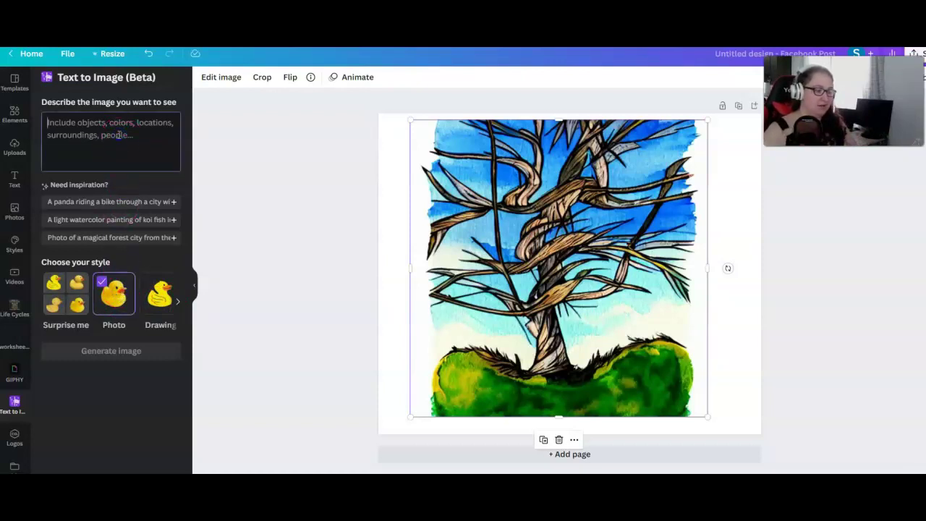
pyautogui.write('wat')
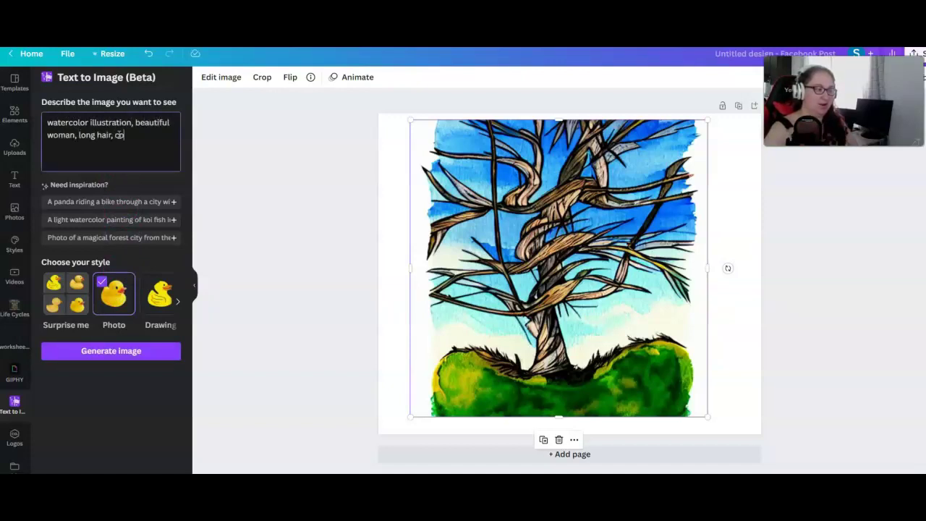
pyautogui.click(142, 141)
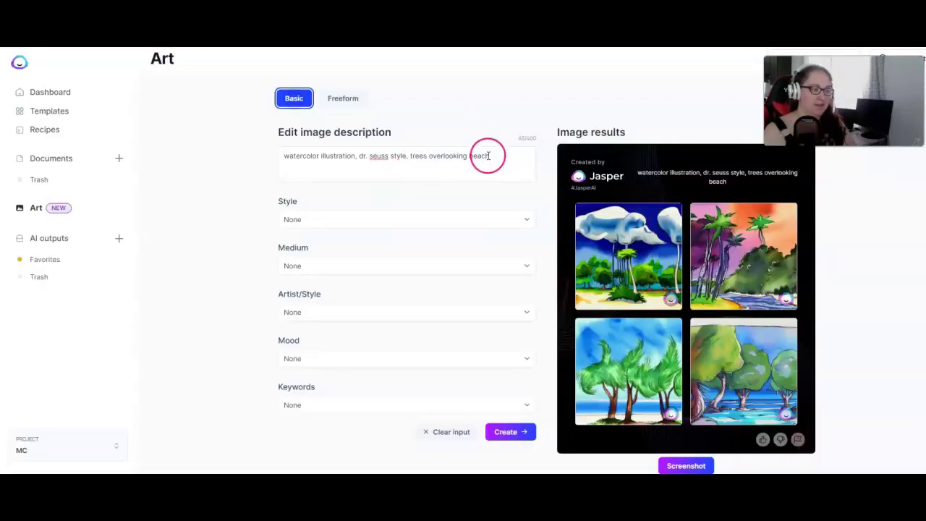
# Switch to Jasper Art's Basic mode and replace the description with "watercolor illustration, beautiful woman, long hair, colorful"
pyautogui.moveTo(487, 155); pyautogui.dragTo(215, 144)
pyautogui.write('watercolor illustration, beautiful woman, long hair, colorful')
pyautogui.click(431, 205)
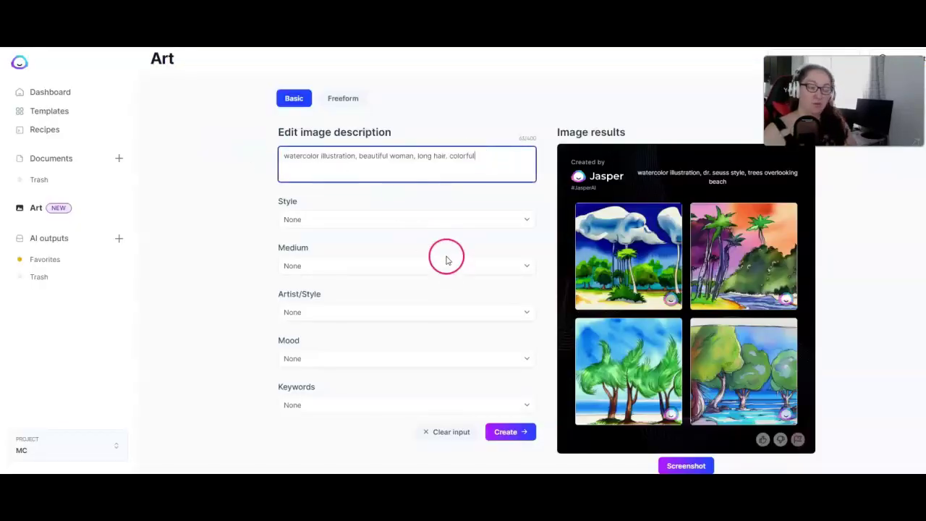
# Review the available options for Style, Medium, Artist/Style and Mood without choosing any
pyautogui.click(529, 219)
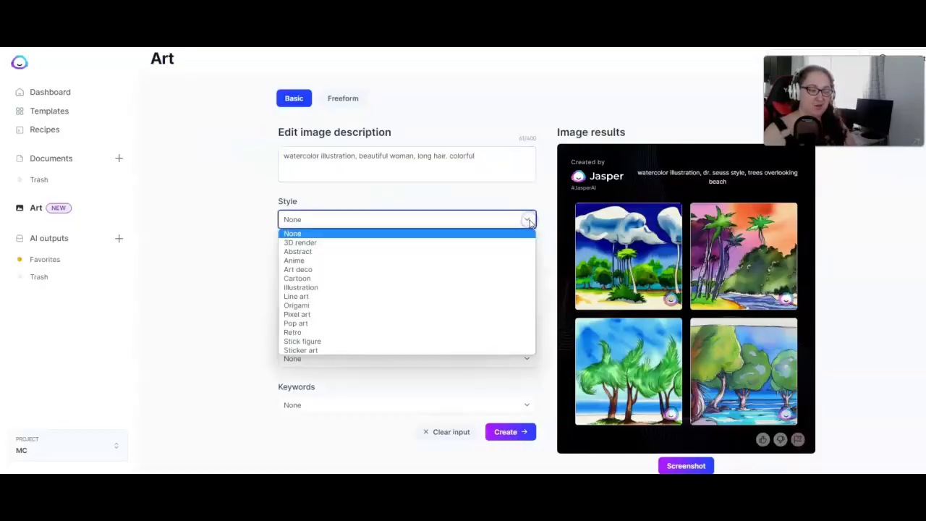
pyautogui.click(529, 220)
pyautogui.click(529, 268)
pyautogui.click(529, 268)
pyautogui.click(527, 313)
pyautogui.click(527, 314)
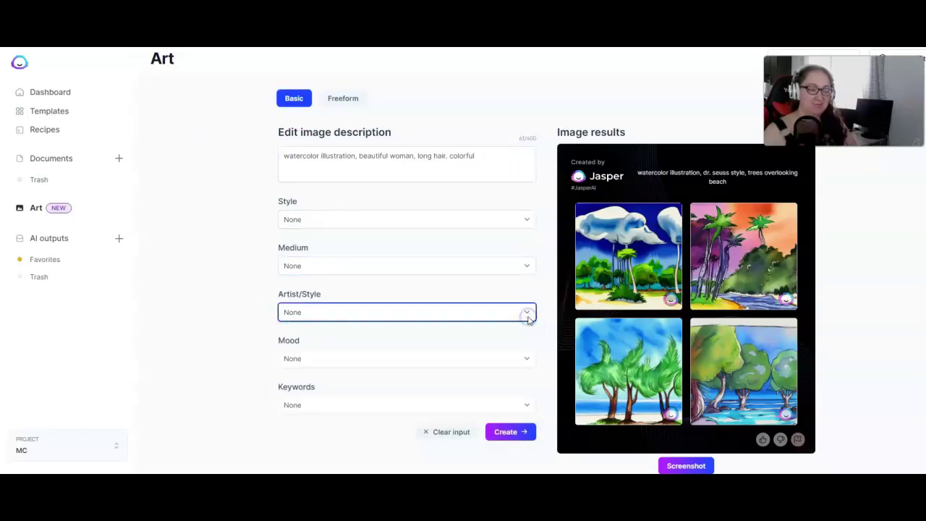
pyautogui.click(526, 362)
pyautogui.click(526, 362)
# Set the Keywords option to Photorealistic and check the Mood choices
pyautogui.click(524, 407)
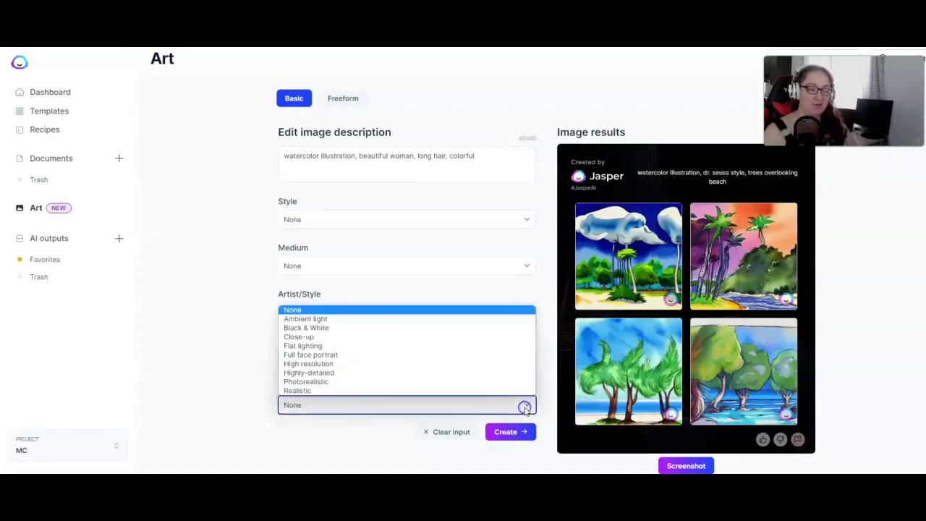
pyautogui.click(362, 381)
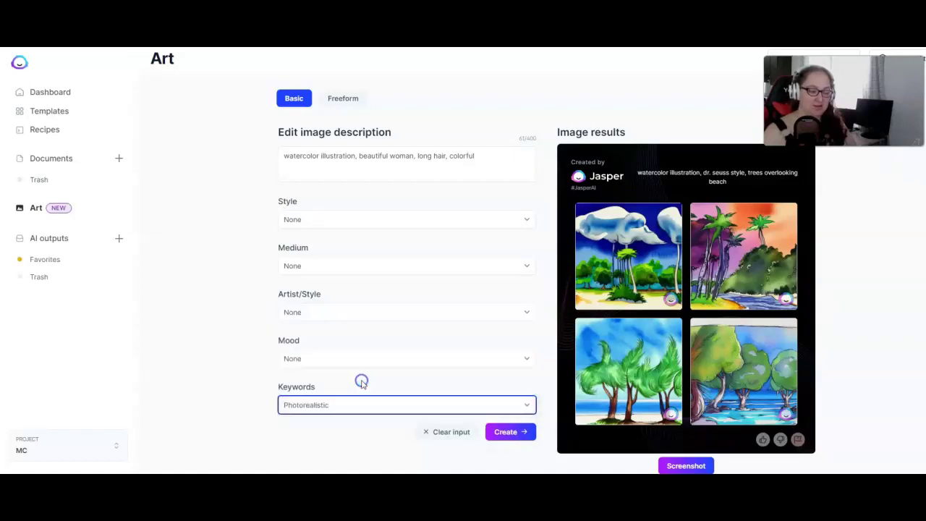
pyautogui.click(362, 364)
pyautogui.click(361, 364)
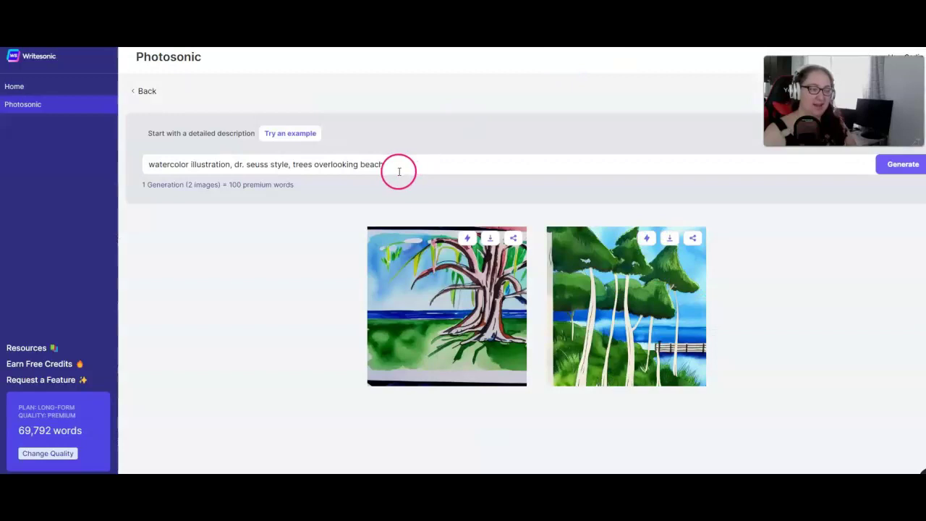
# In Photosonic, replace the prompt with "watercolor illustration, beautiful woman, long hair, colorful" and generate the images
pyautogui.moveTo(399, 171); pyautogui.dragTo(152, 165)
pyautogui.write('watercolor illustration, beautiful woman, long hair, colorful')
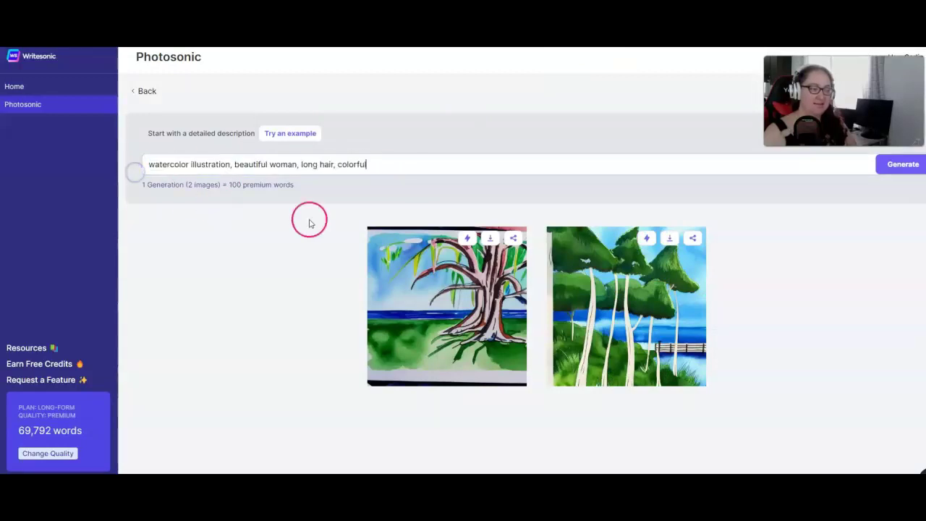
pyautogui.click(902, 166)
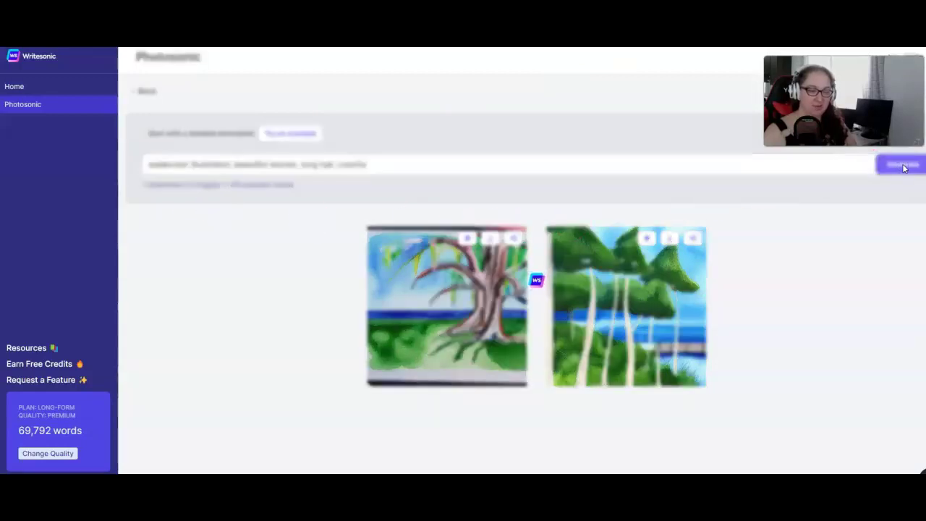
# Switch to Canva and enlarge the generated rainbow-haired woman image to fill most of page 2
pyautogui.click(702, 186)
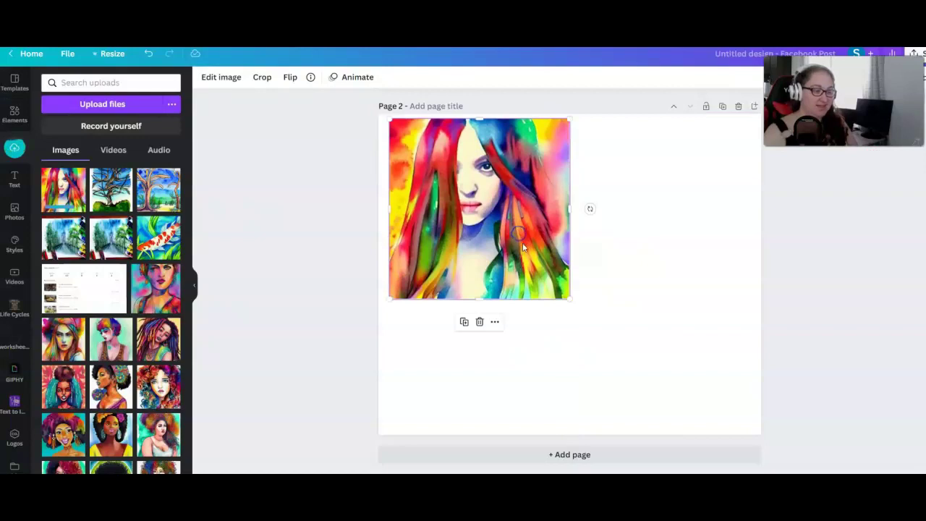
pyautogui.moveTo(571, 300); pyautogui.dragTo(690, 436)
pyautogui.click(731, 373)
pyautogui.click(557, 432)
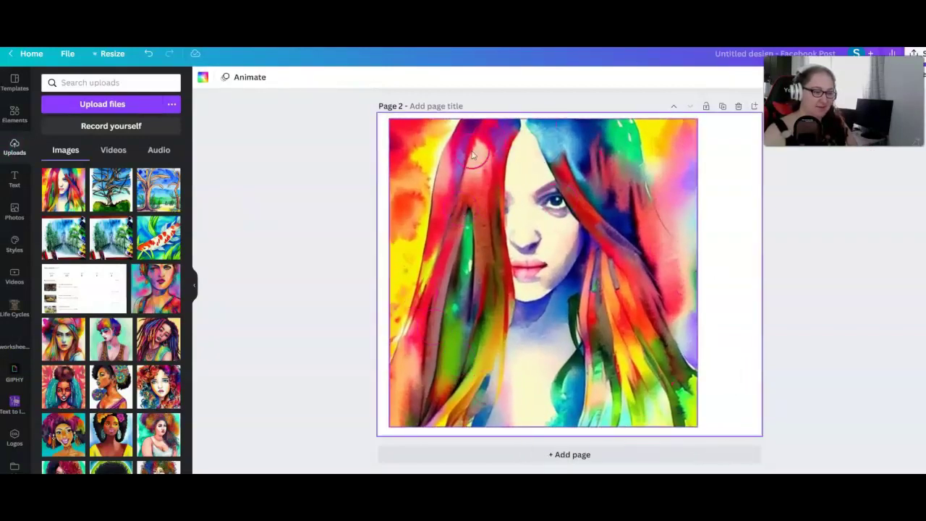
pyautogui.click(567, 238)
pyautogui.click(586, 280)
pyautogui.click(605, 244)
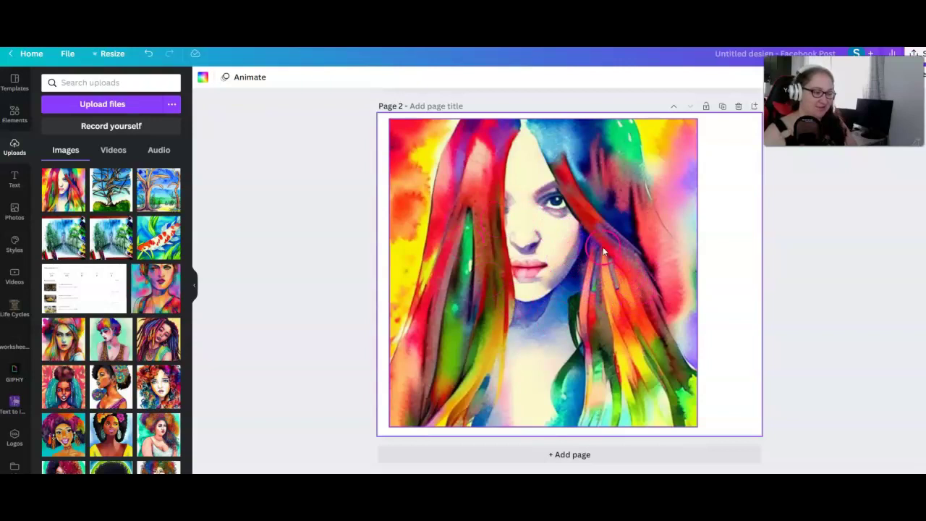
# Add a third page and place the uploaded portrait of the curly-haired woman on it, enlarged
pyautogui.click(537, 451)
pyautogui.click(159, 389)
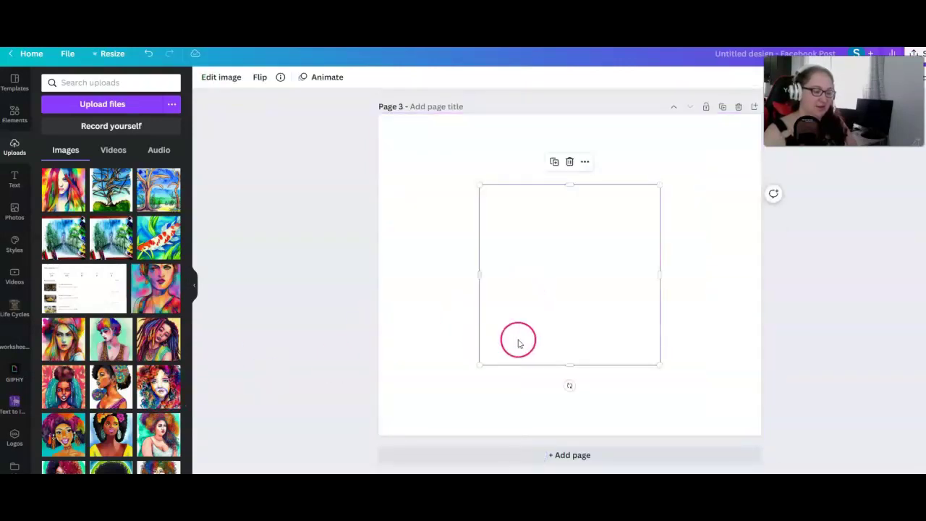
pyautogui.moveTo(480, 186); pyautogui.dragTo(395, 133)
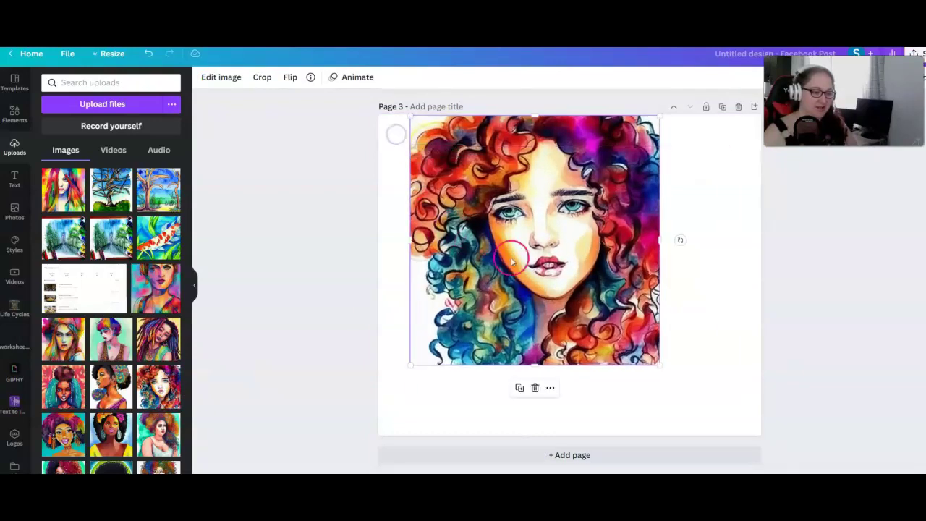
pyautogui.click(664, 371)
pyautogui.click(593, 290)
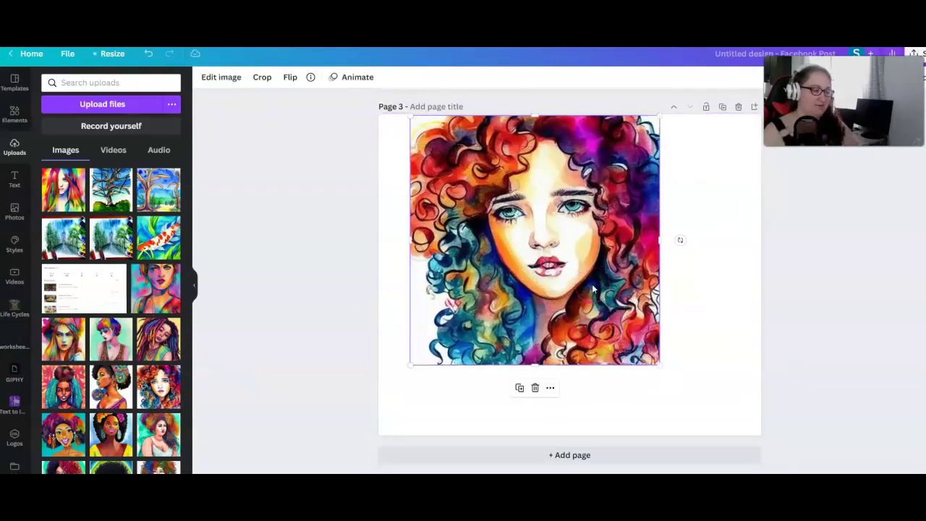
# Try the uploaded portrait of the woman with colorful dreadlocks on page 3, and clear the page
pyautogui.moveTo(158, 338); pyautogui.dragTo(533, 246)
pyautogui.click(198, 347)
pyautogui.hotkey('ctrl', 'z')
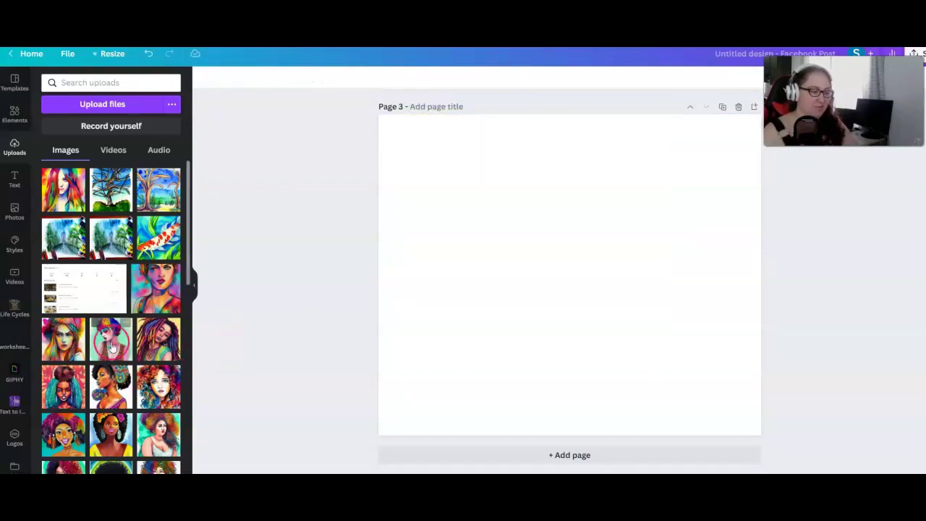
# Place the uploaded portrait of the short-haired woman in a patterned vest on page 3 and enlarge it
pyautogui.click(399, 316)
pyautogui.click(653, 360)
pyautogui.moveTo(480, 185); pyautogui.dragTo(401, 134)
pyautogui.click(500, 269)
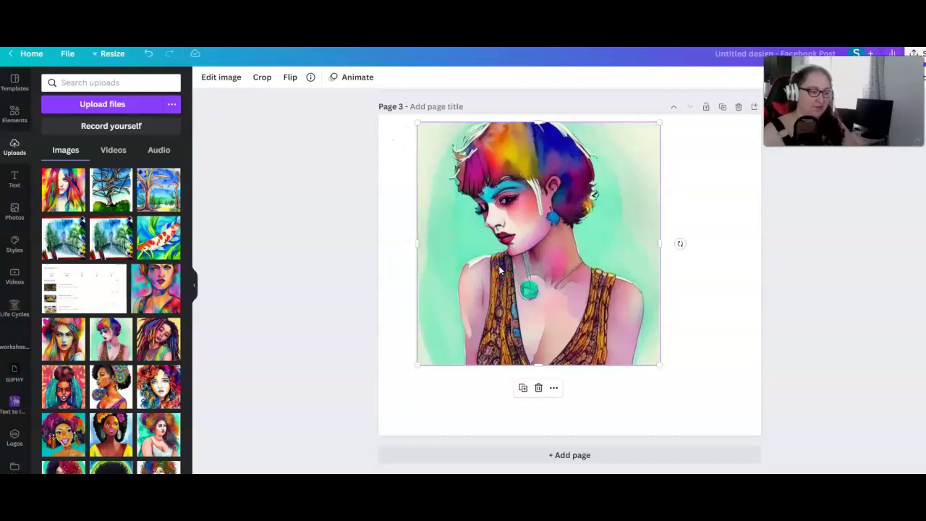
# Swap the short-haired portrait for the teal-haired woman on page 3, enlarge it, and delete it
pyautogui.click(243, 303)
pyautogui.hotkey('ctrl', 'z')
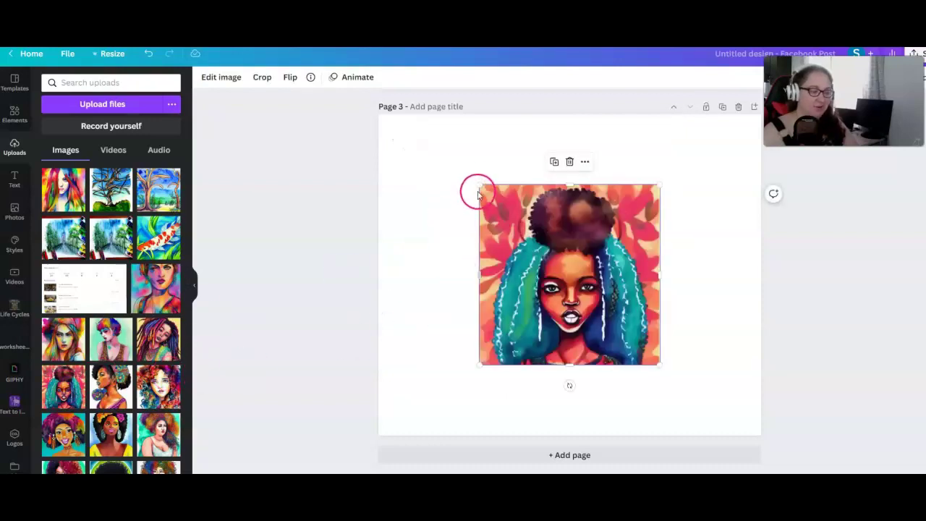
pyautogui.moveTo(478, 185); pyautogui.dragTo(405, 149)
pyautogui.press('Delete')
# Place another uploaded portrait from further down the uploads on page 3 and enlarge it
pyautogui.scroll(-3, 143, 253)
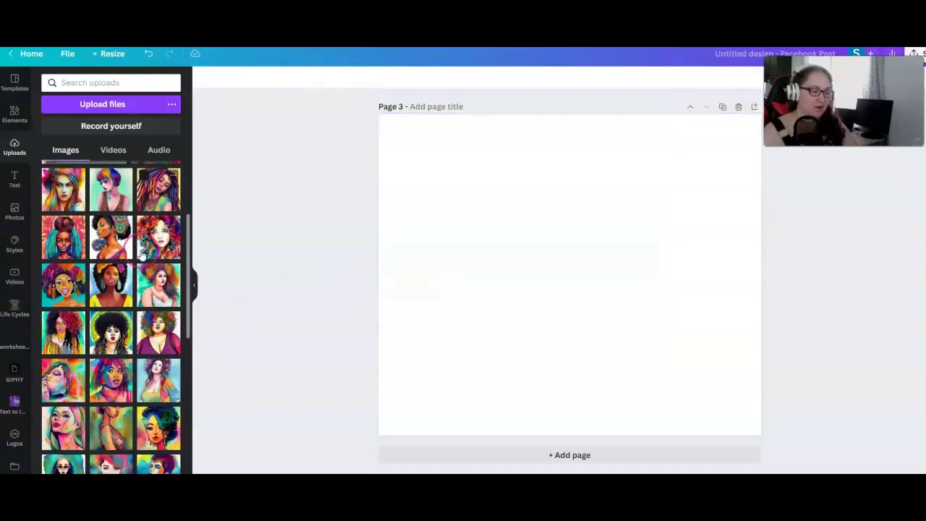
pyautogui.scroll(-4, 142, 255)
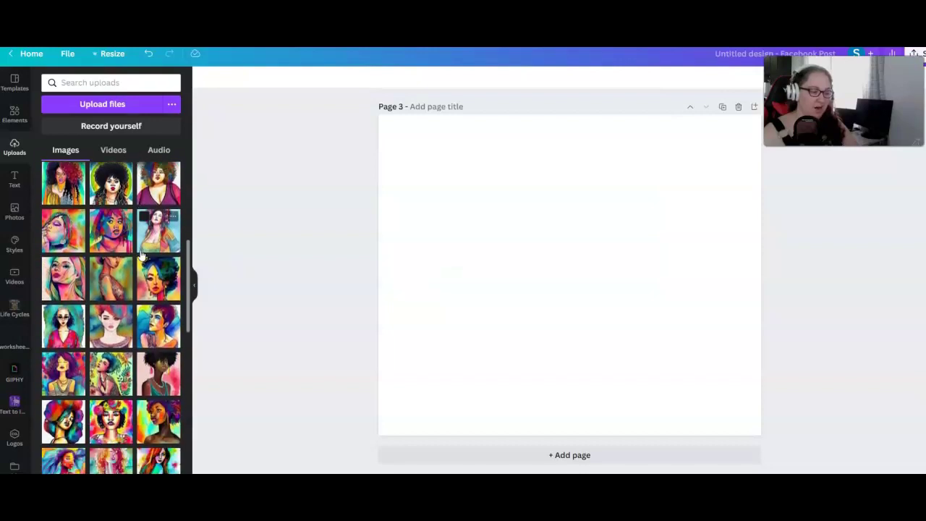
pyautogui.scroll(-1, 142, 255)
pyautogui.click(158, 228)
pyautogui.click(471, 214)
pyautogui.moveTo(479, 184); pyautogui.dragTo(387, 140)
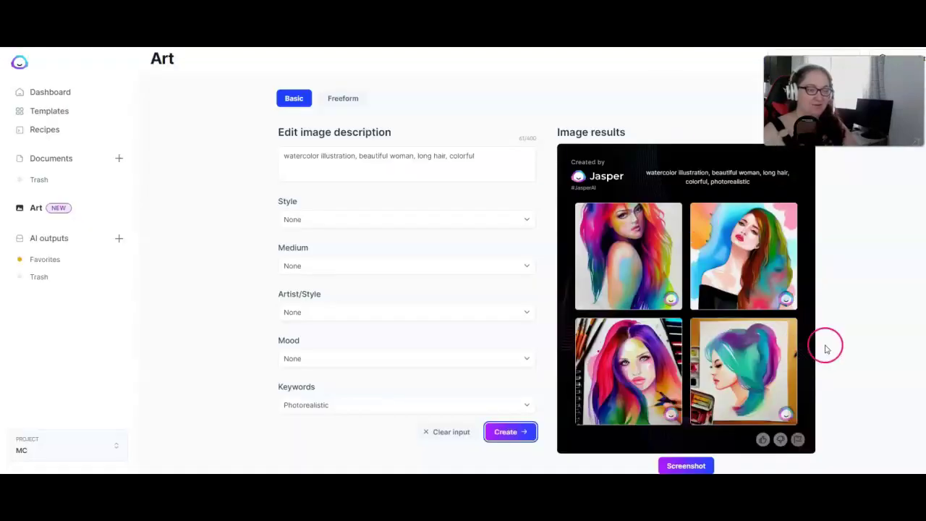
# Switch to Jasper Art and examine its generated woman portraits at full size, and compare them with Photosonic's results
pyautogui.click(737, 369)
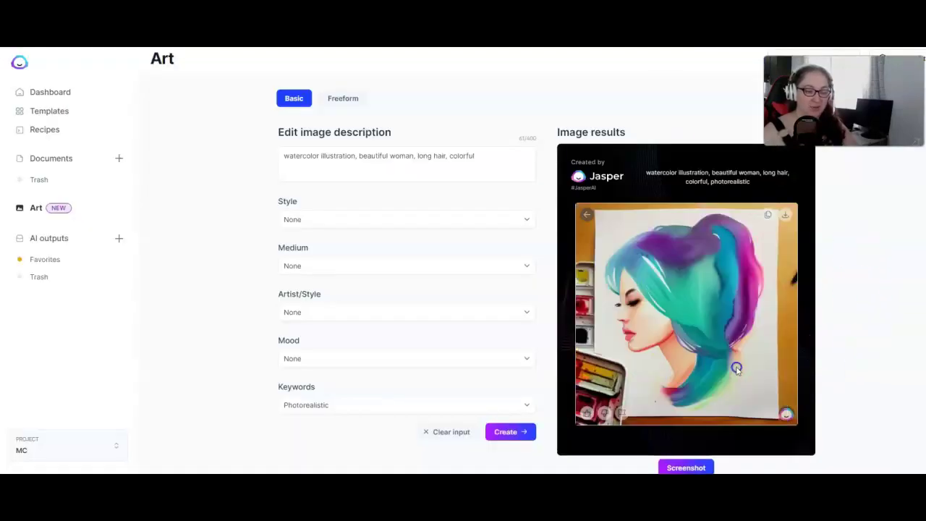
pyautogui.click(587, 215)
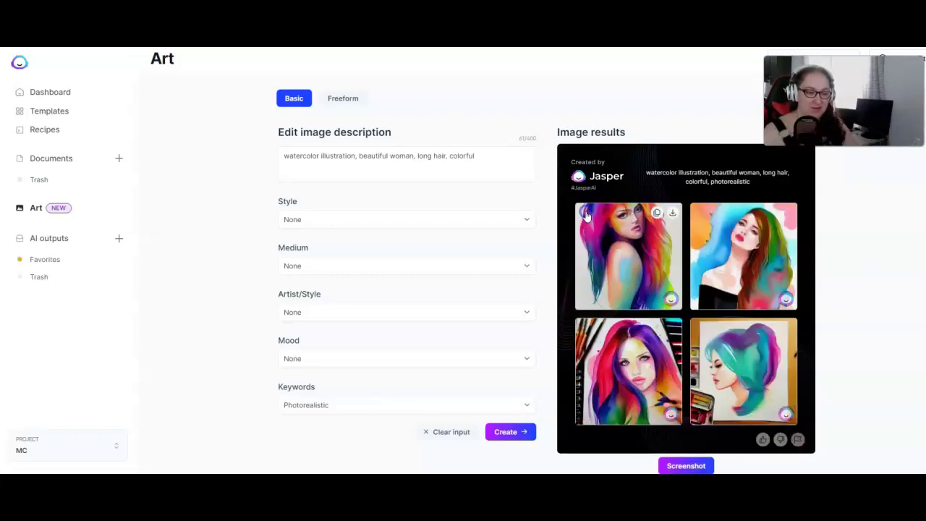
pyautogui.click(636, 373)
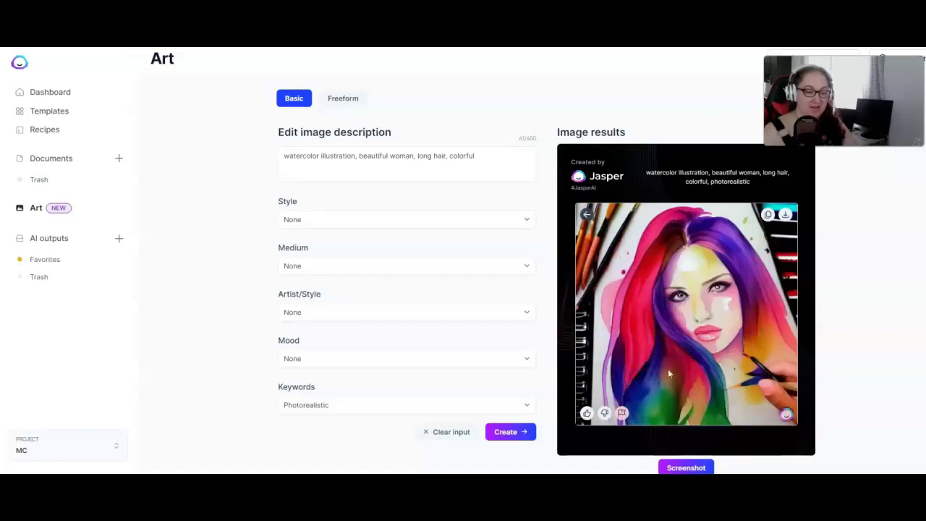
pyautogui.click(586, 214)
pyautogui.click(758, 241)
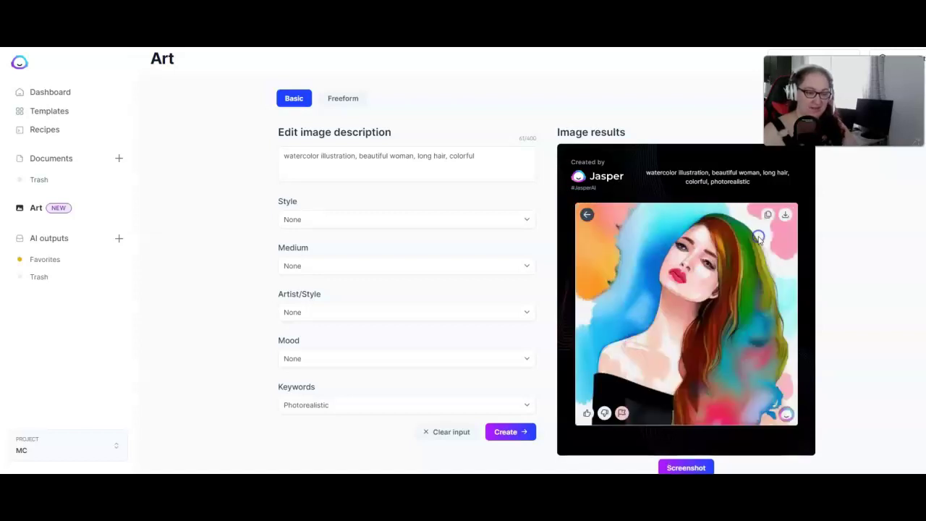
pyautogui.click(587, 214)
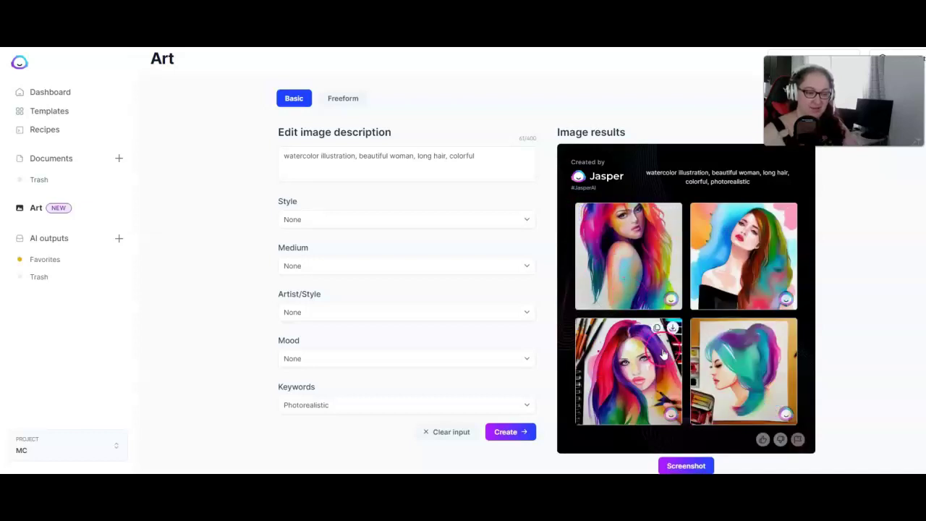
pyautogui.click(695, 246)
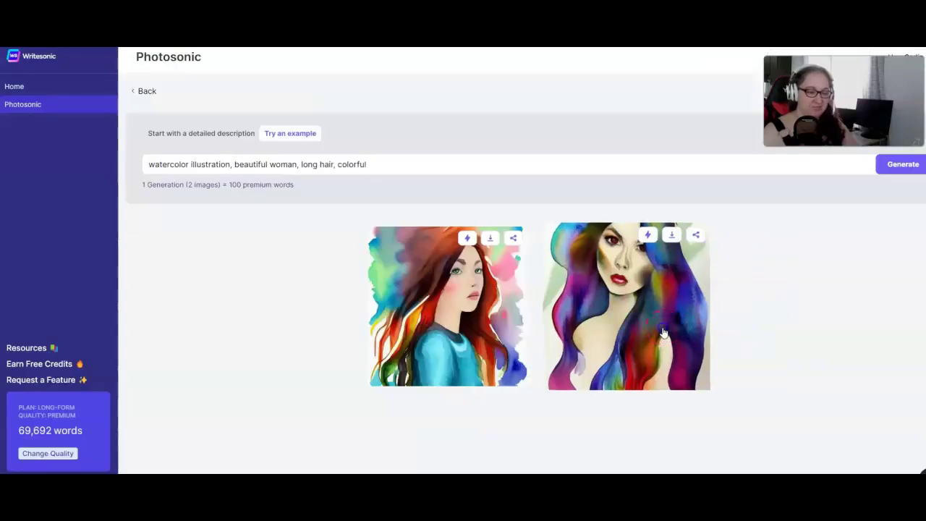
pyautogui.click(663, 332)
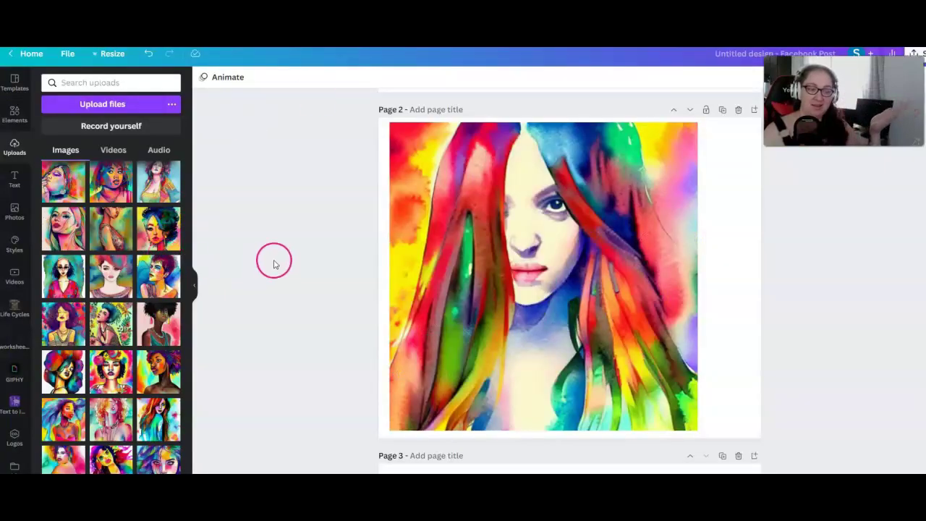
# Return to the Canva design and delete the rainbow-haired woman image from page 2
pyautogui.click(546, 268)
pyautogui.press('Delete')
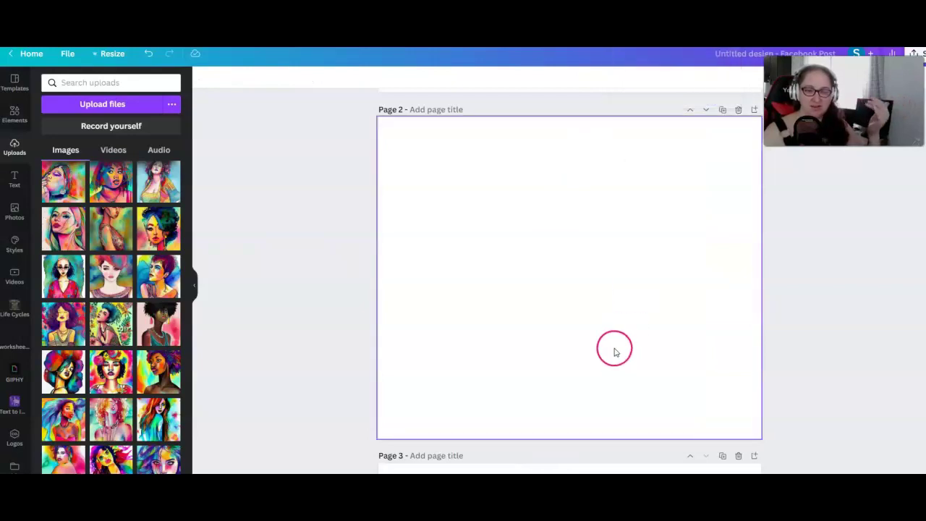
pyautogui.click(583, 215)
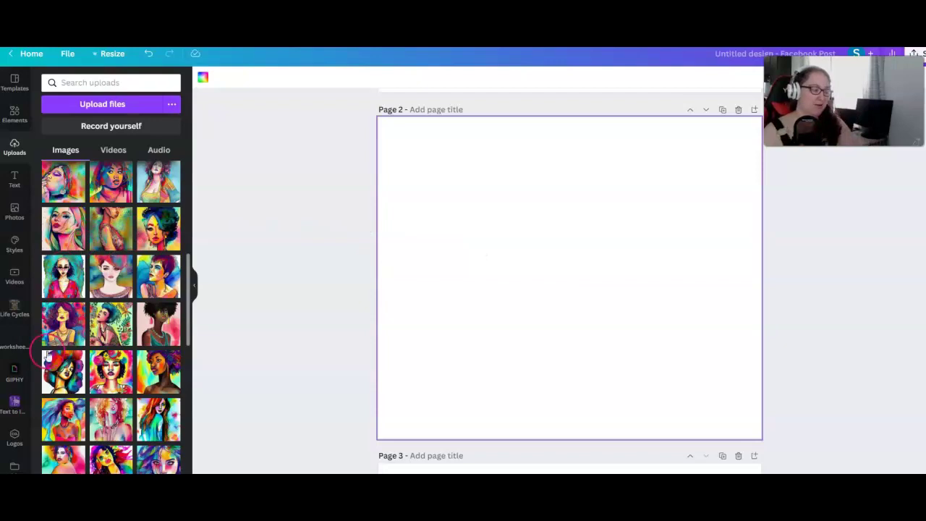
# Start Text to Image again and replace the prompt with "kayak on river, trees in background, photorealistic"
pyautogui.click(15, 403)
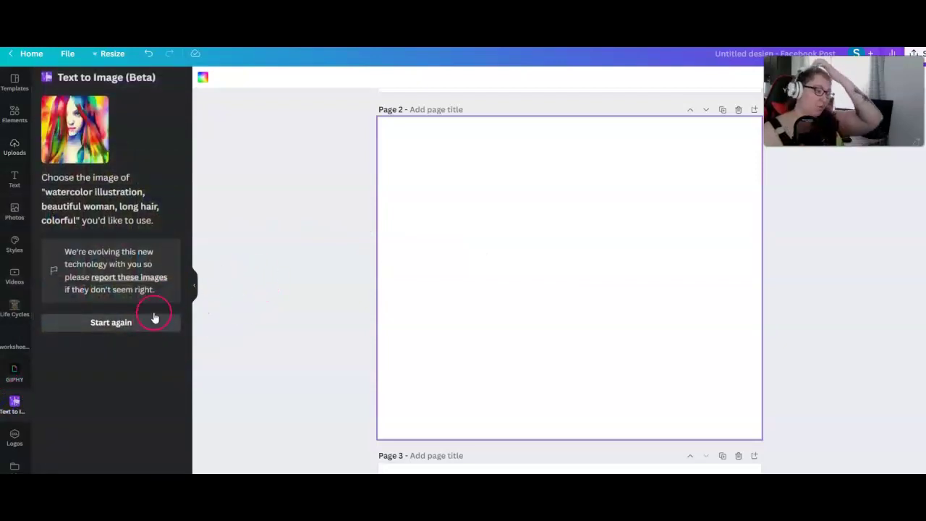
pyautogui.click(135, 324)
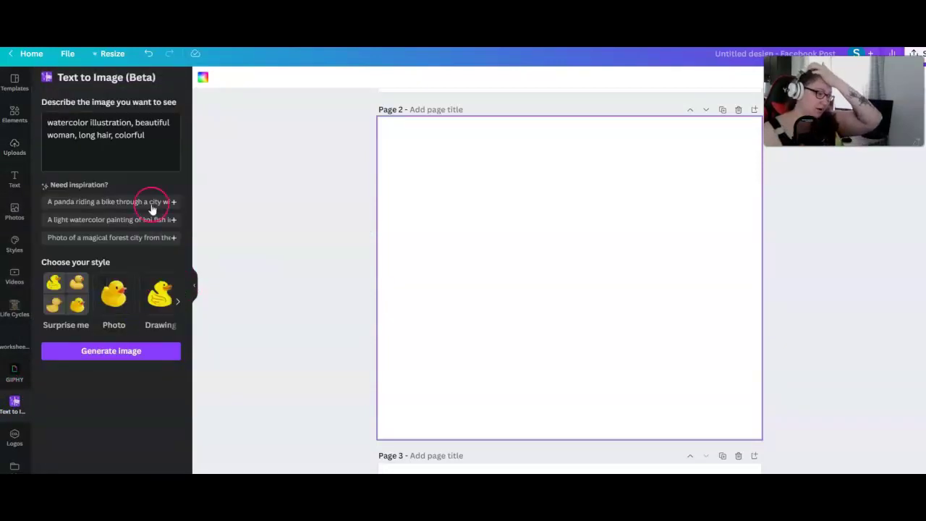
pyautogui.click(145, 137)
pyautogui.hotkey('ctrl', 'a')
pyautogui.press('BackSpace')
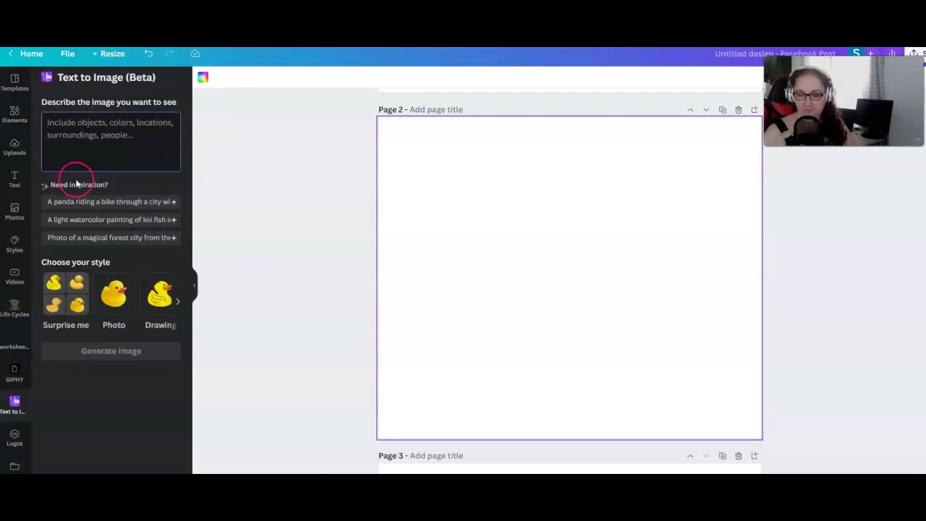
pyautogui.write('kayak on river, trees in background, photorealistic')
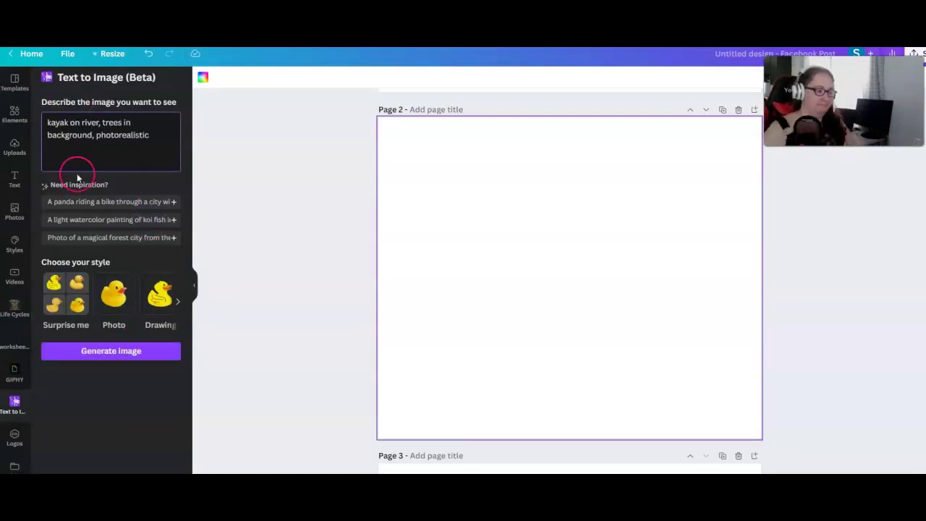
# Generate a Concept art style image from the prompt shortened to "kayak on river, trees in background"
pyautogui.click(178, 301)
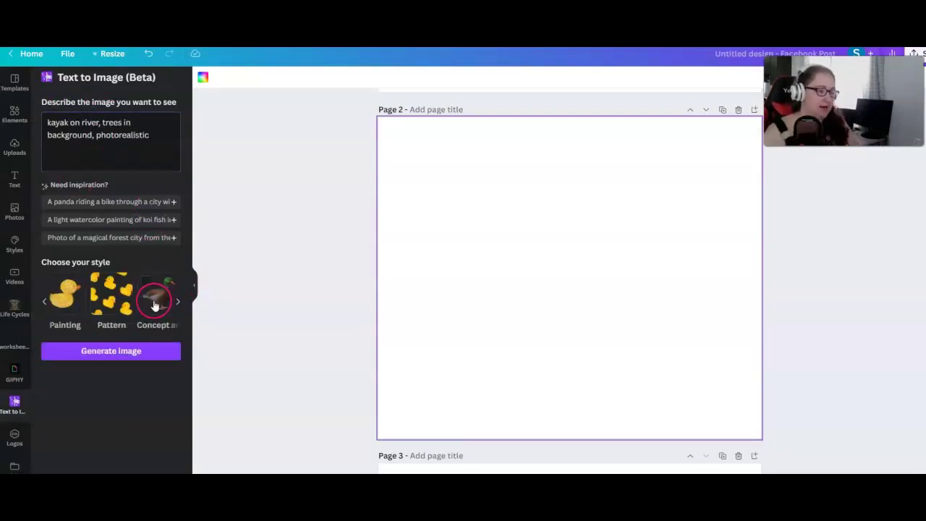
pyautogui.moveTo(149, 137); pyautogui.dragTo(52, 123)
pyautogui.click(149, 135)
pyautogui.press('BackSpace')
pyautogui.press('BackSpace')
pyautogui.press('BackSpace')
pyautogui.press('BackSpace')
pyautogui.press('BackSpace')
pyautogui.press('BackSpace')
pyautogui.press('BackSpace')
pyautogui.press('BackSpace')
pyautogui.press('BackSpace')
pyautogui.press('BackSpace')
pyautogui.press('BackSpace')
pyautogui.press('BackSpace')
pyautogui.press('BackSpace')
pyautogui.press('BackSpace')
pyautogui.press('BackSpace')
pyautogui.press('BackSpace')
pyautogui.click(134, 353)
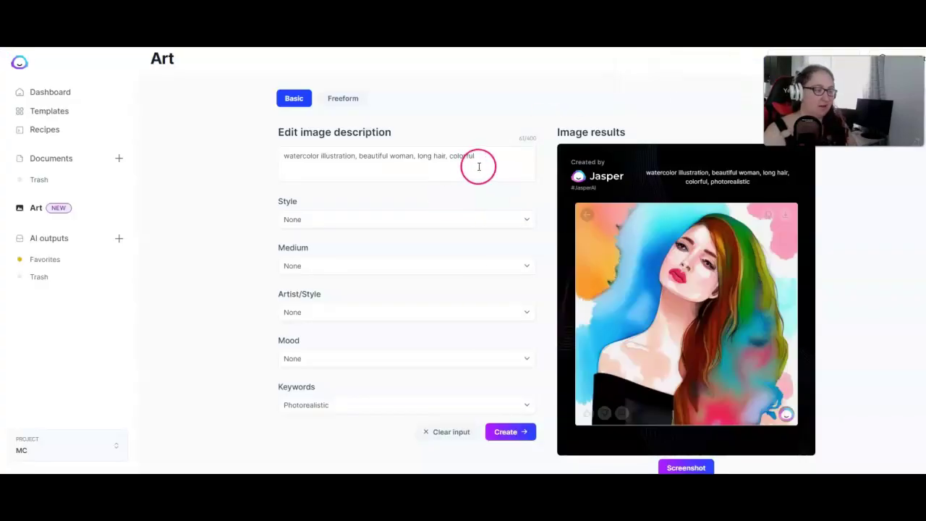
# In Jasper Art, replace the image description with "kayak on river, trees in background, concept art" and copy it
pyautogui.moveTo(479, 160); pyautogui.dragTo(257, 149)
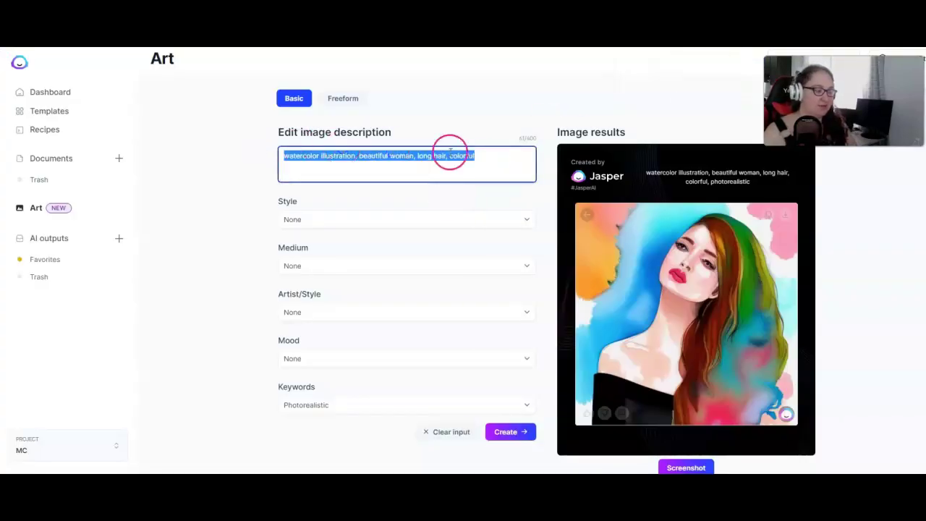
pyautogui.write('kayak on river, trees in background')
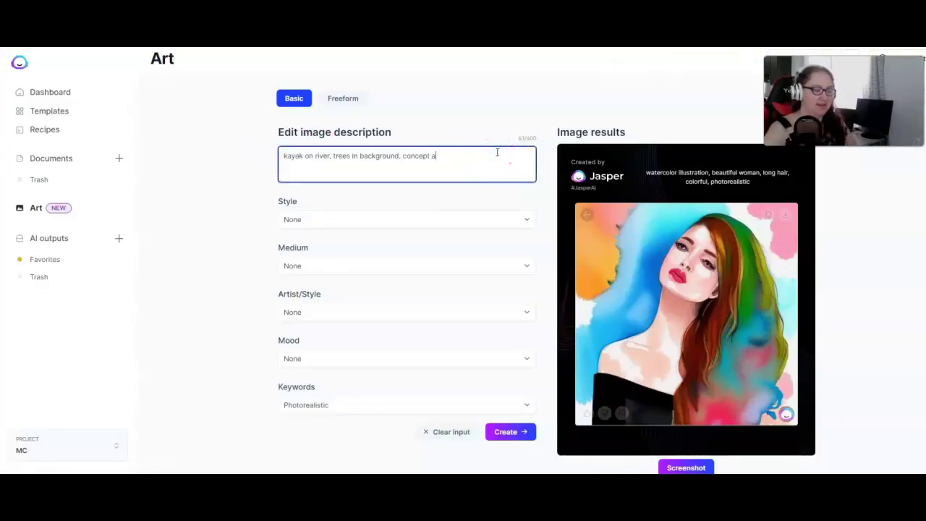
pyautogui.moveTo(497, 152); pyautogui.dragTo(250, 149)
pyautogui.hotkey('ctrl', 'c')
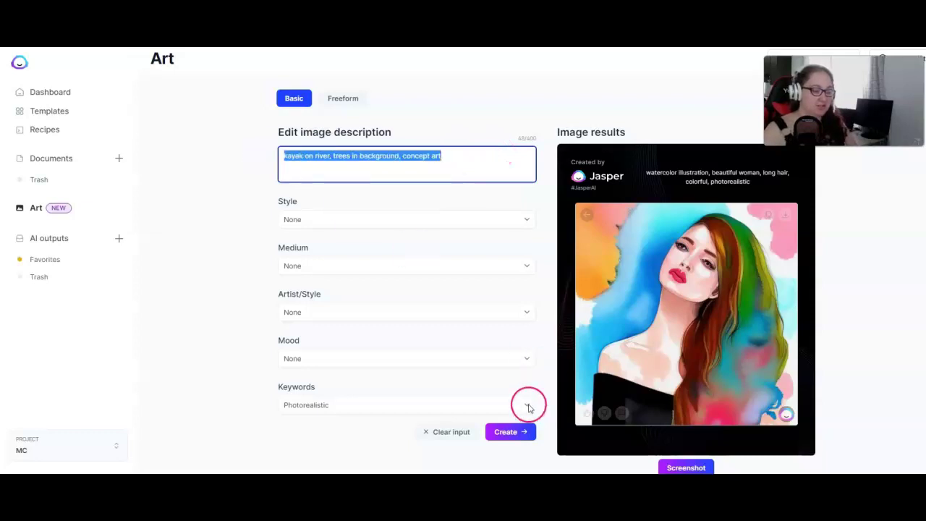
# Reset the Keywords option to None and create the Jasper Art images
pyautogui.click(529, 404)
pyautogui.click(481, 310)
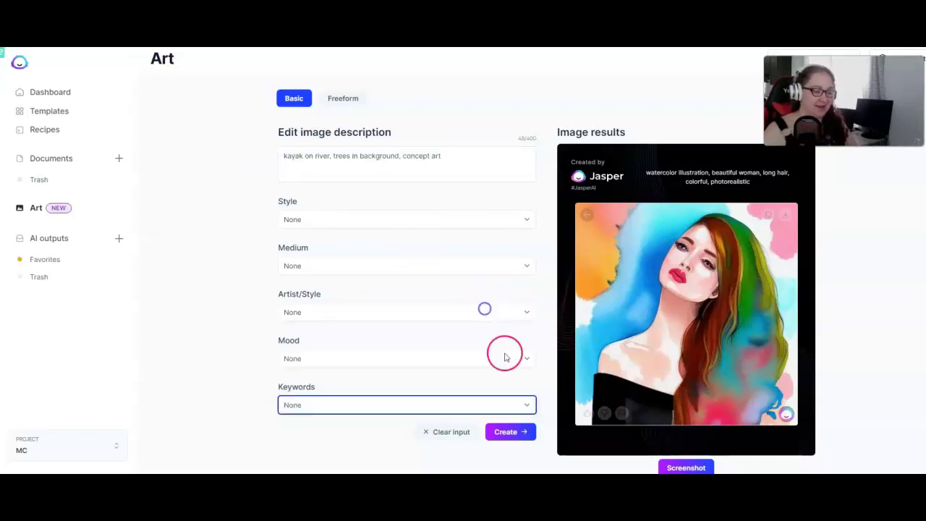
pyautogui.click(519, 432)
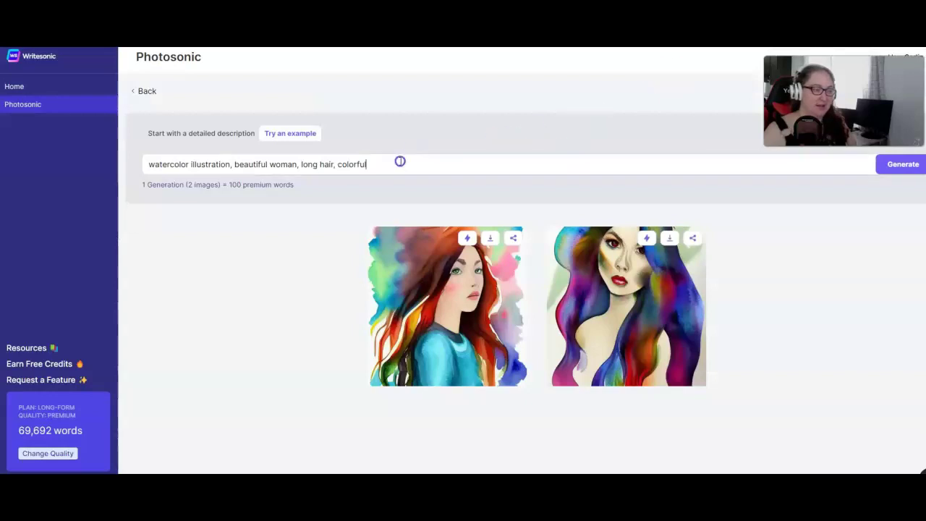
# Switch to Photosonic, replace the prompt with the copied kayak description, and generate the images
pyautogui.moveTo(398, 161); pyautogui.dragTo(146, 169)
pyautogui.hotkey('ctrl', 'v')
pyautogui.click(893, 171)
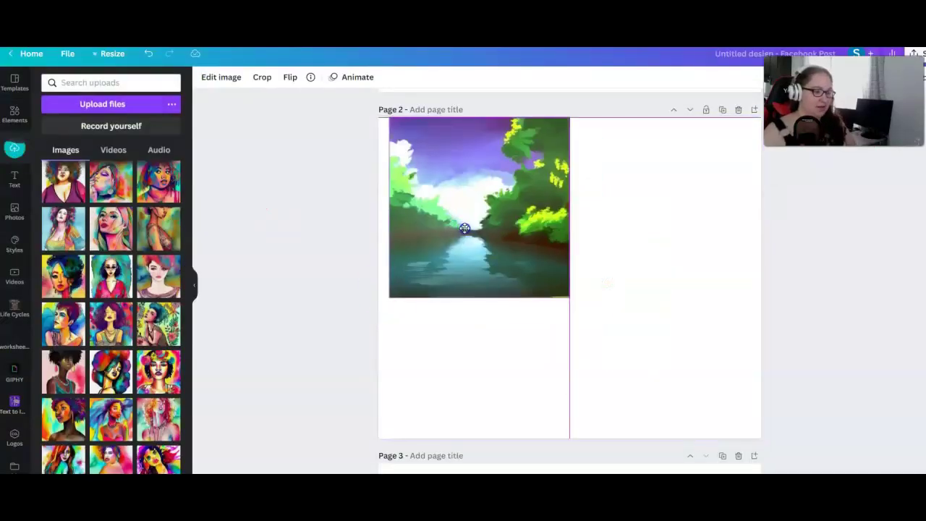
# Enlarge the generated river image on page 2 until it fills most of the page height
pyautogui.click(464, 228)
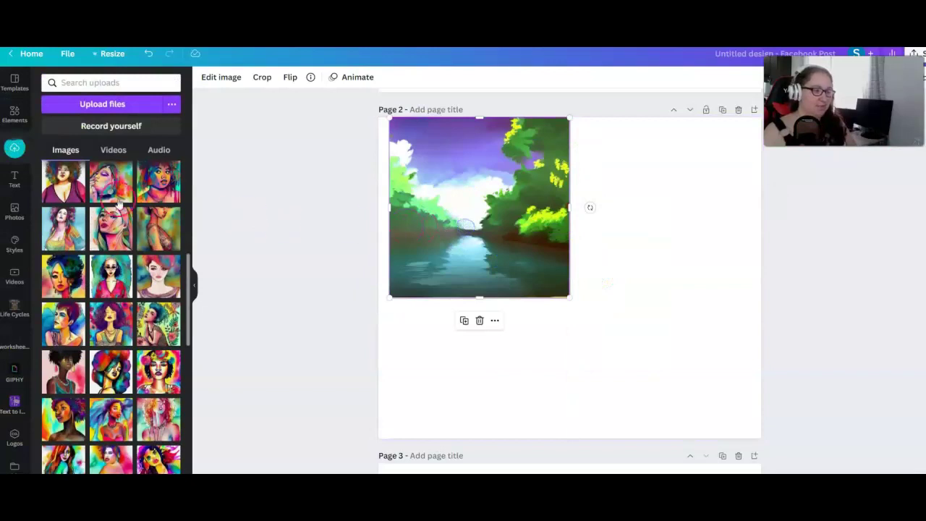
pyautogui.click(14, 404)
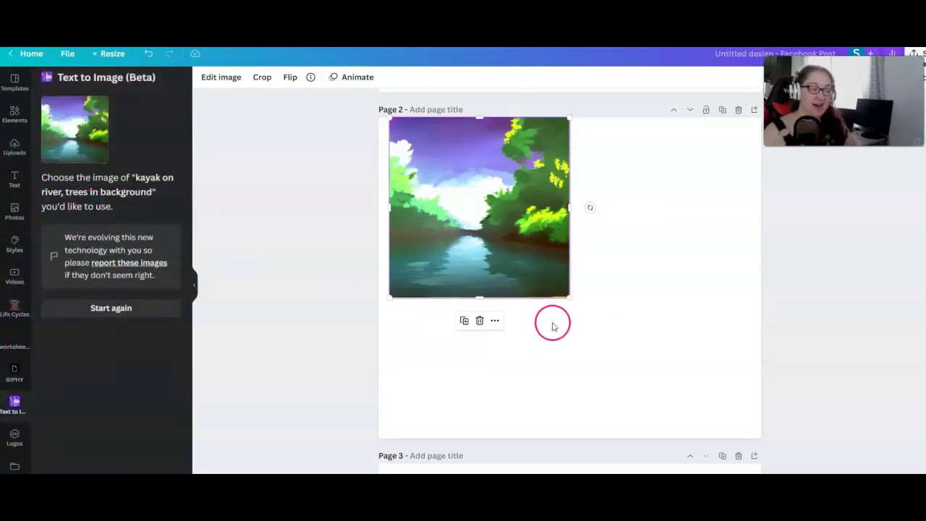
pyautogui.moveTo(569, 297); pyautogui.dragTo(737, 401)
pyautogui.click(759, 213)
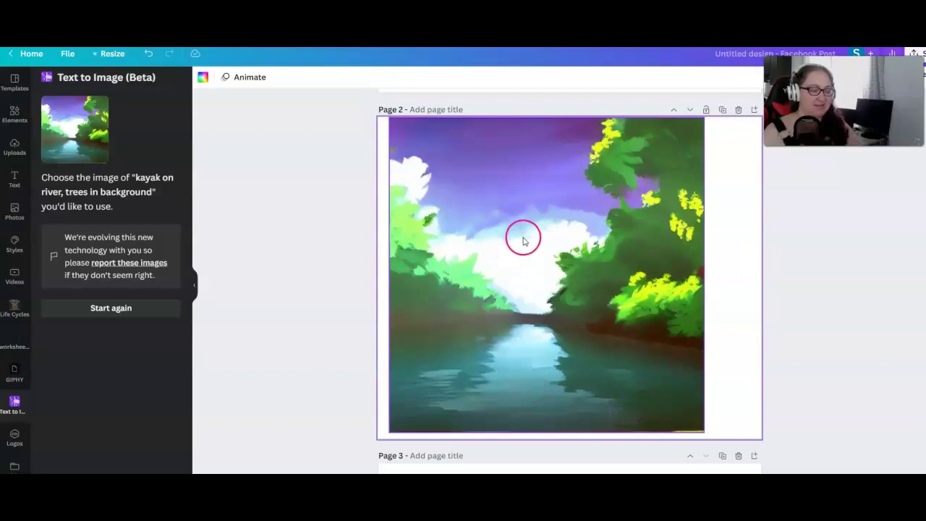
# Delete the river image from page 2 and start Text to Image again
pyautogui.press('Delete')
pyautogui.click(119, 307)
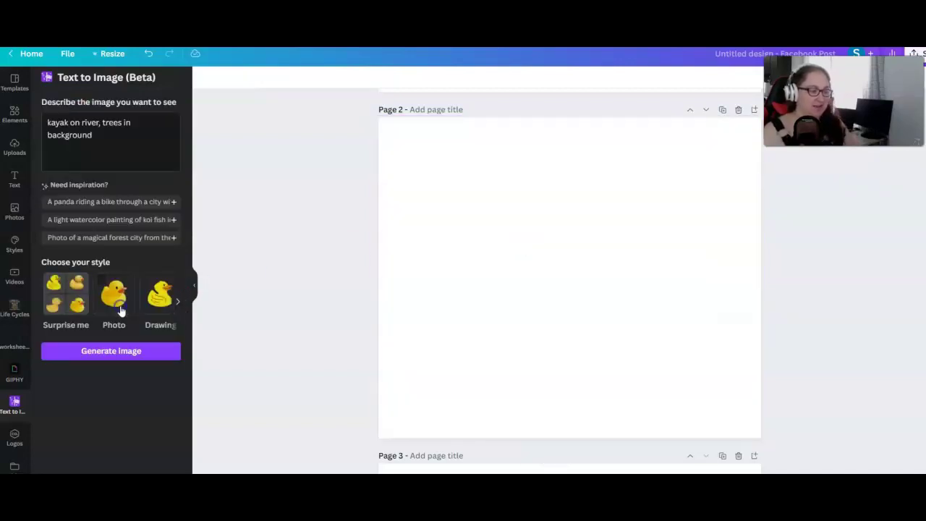
pyautogui.click(177, 301)
pyautogui.click(140, 358)
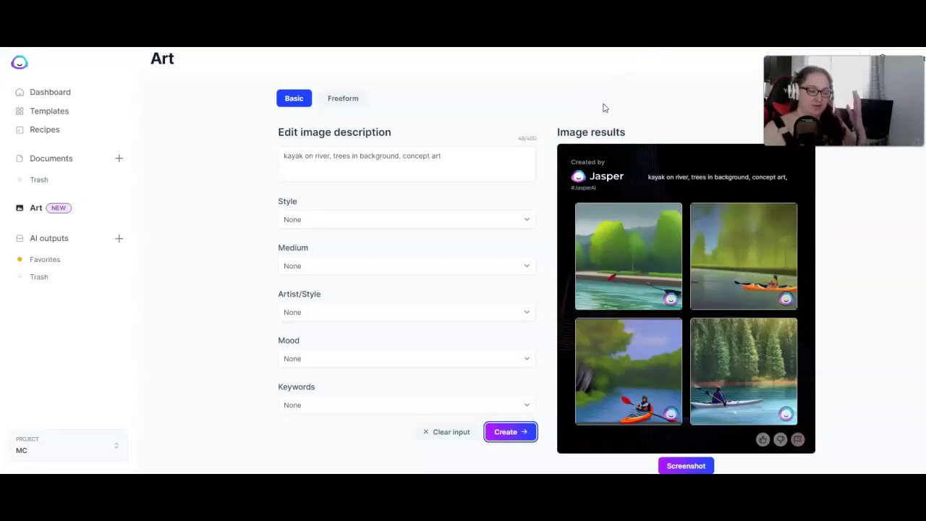
# In Jasper Art, view the red-paddle kayak image and the pine forest kayak image enlarged, returning to the results grid after each
pyautogui.click(847, 324)
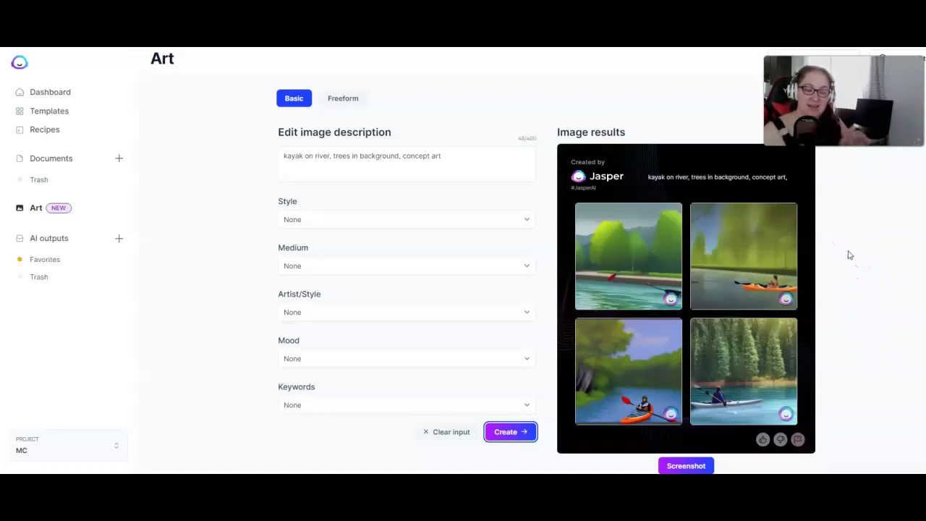
pyautogui.click(672, 371)
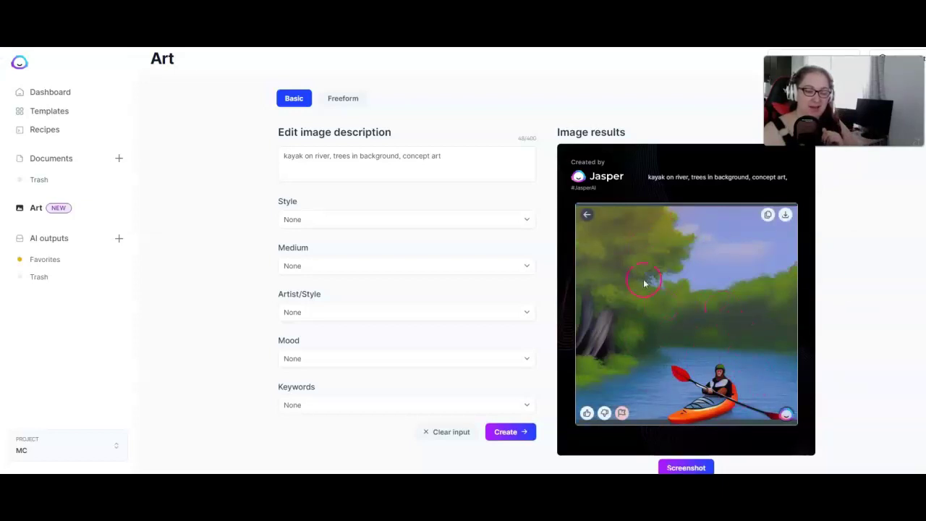
pyautogui.click(589, 214)
pyautogui.click(740, 373)
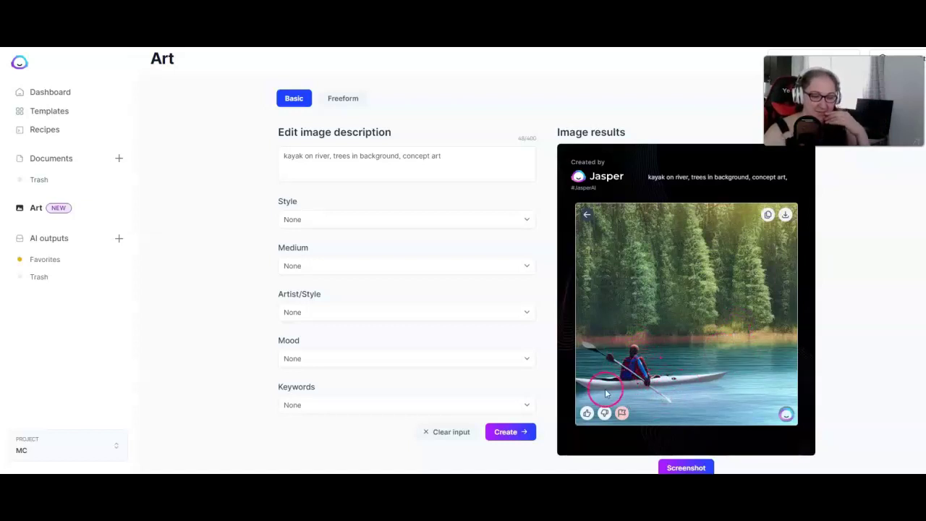
pyautogui.click(588, 217)
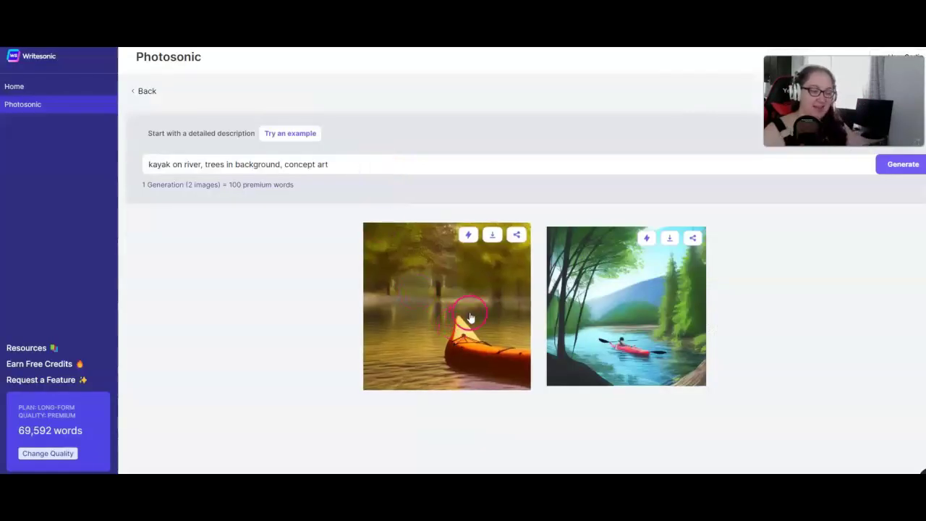
# In Photosonic, open each of the two kayak images at larger size and return to the results
pyautogui.click(469, 317)
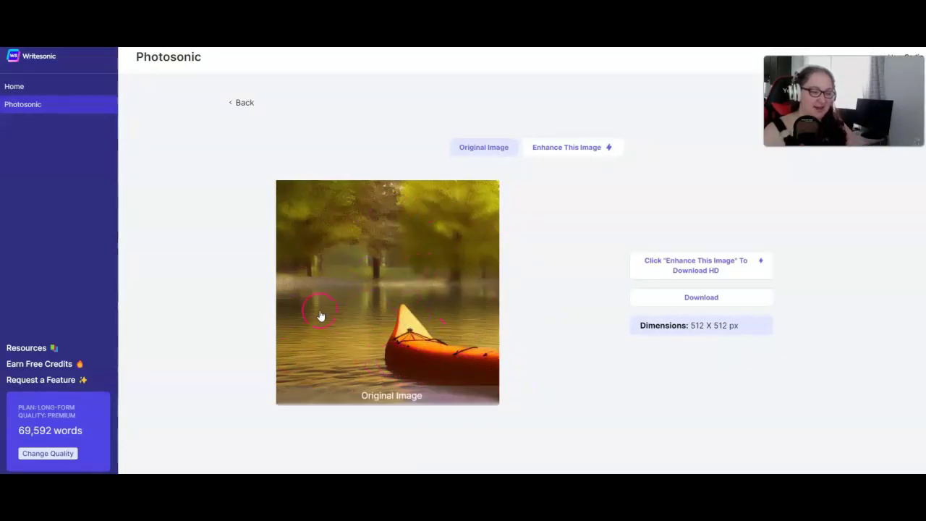
pyautogui.click(241, 102)
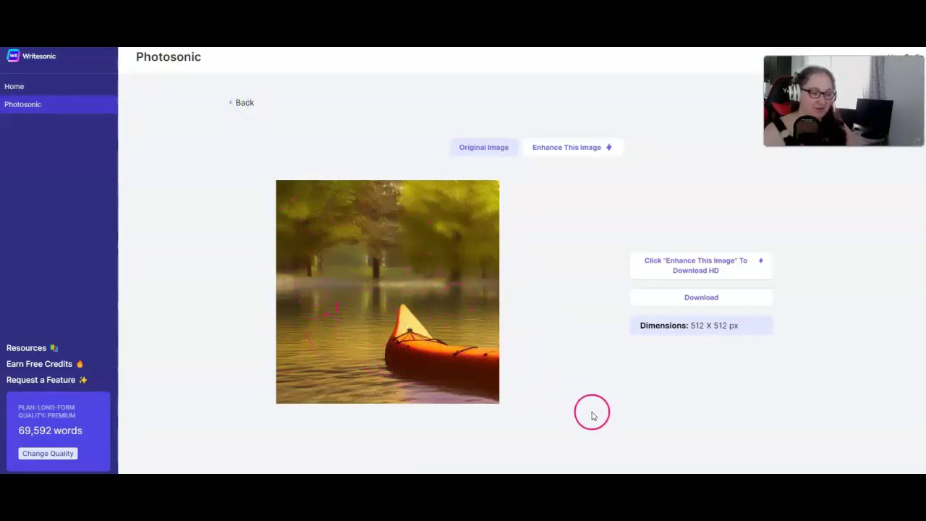
pyautogui.click(654, 310)
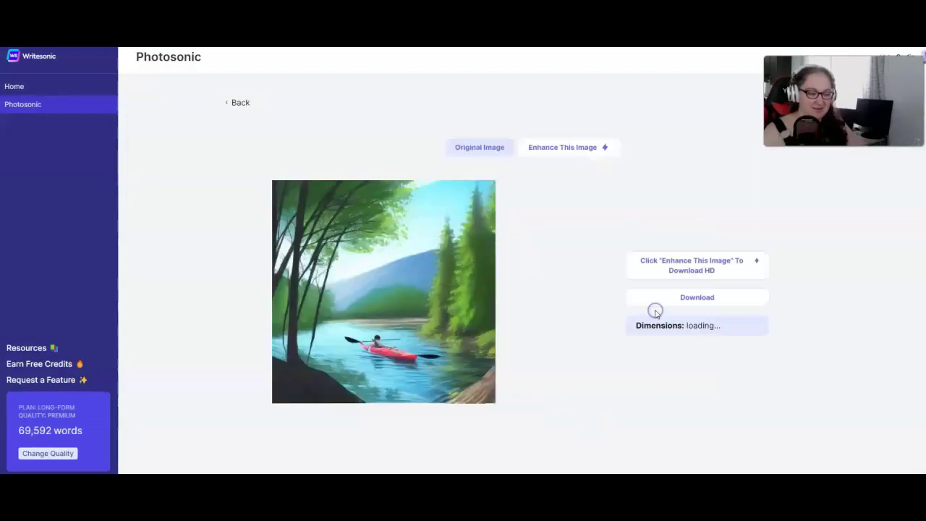
pyautogui.click(246, 103)
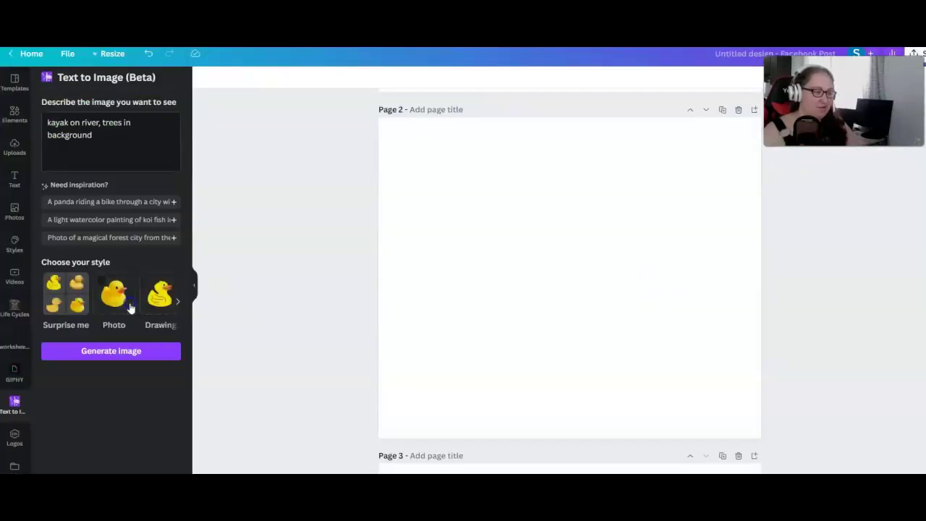
# Switch to Canva and clear the kayak prompt from Text to Image
pyautogui.click(138, 157)
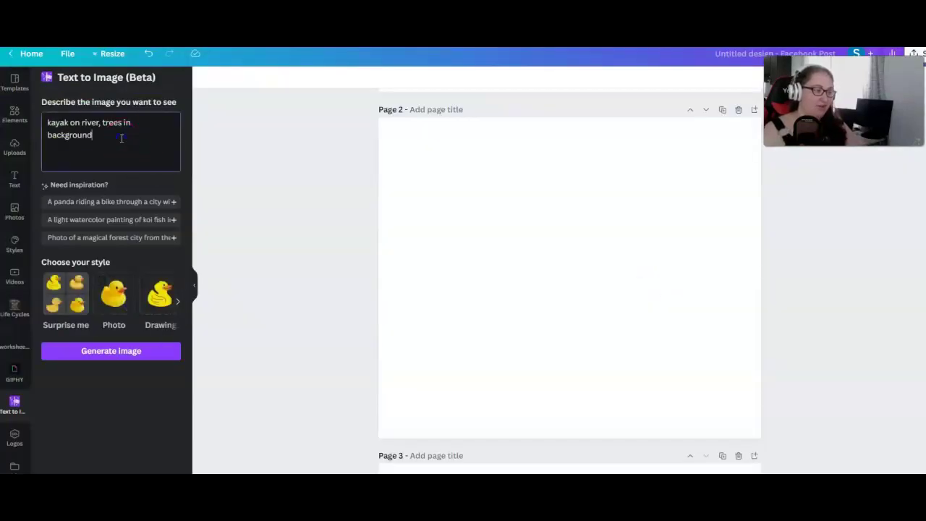
pyautogui.moveTo(121, 137); pyautogui.dragTo(48, 113)
pyautogui.press('BackSpace')
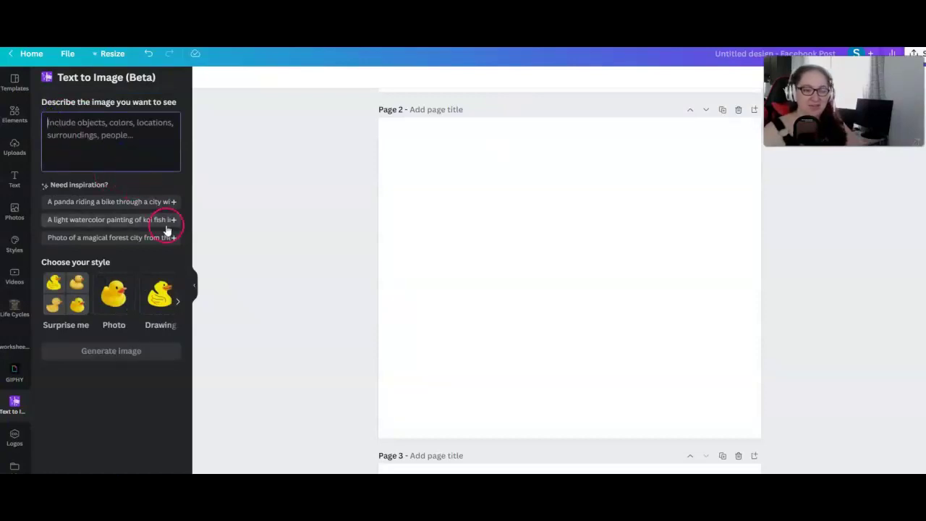
pyautogui.scroll(5, 325, 297)
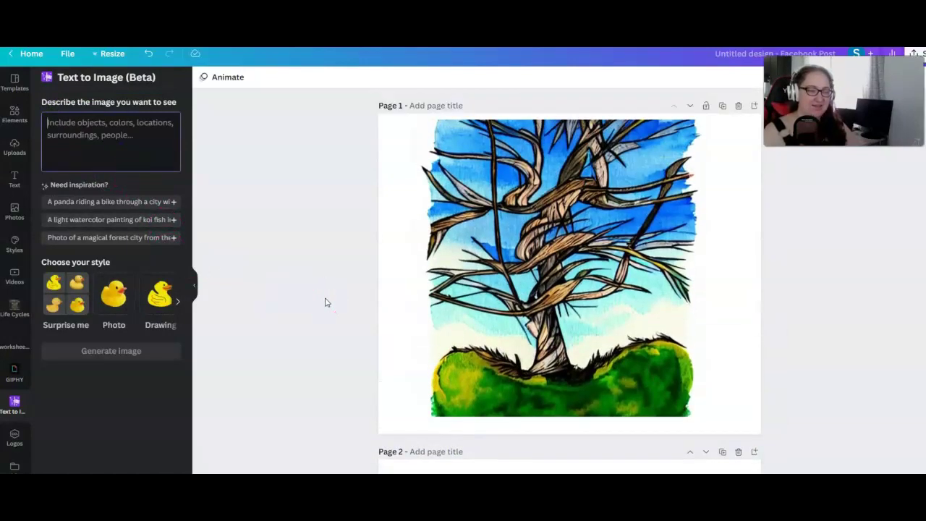
pyautogui.click(322, 309)
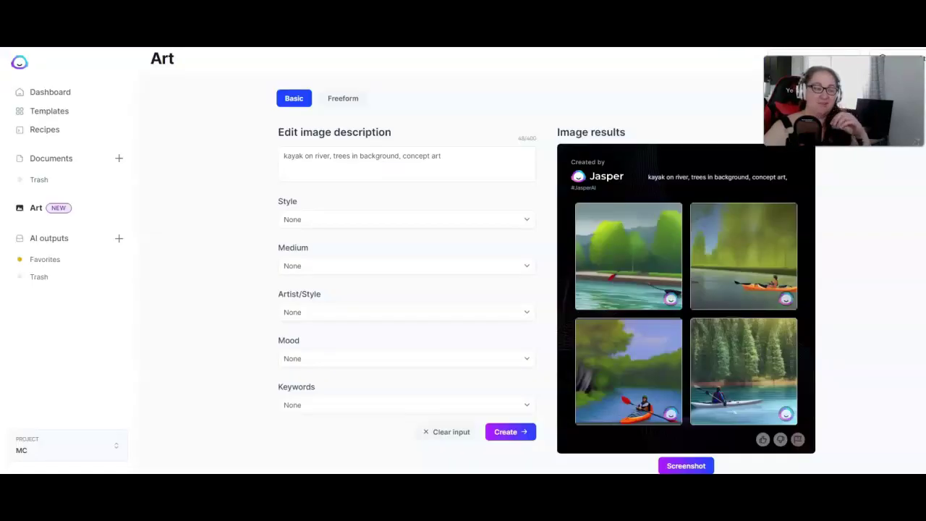
# Switch to Jasper Art and review the available Style, Medium and Artist/Style options without changing them
pyautogui.click(350, 224)
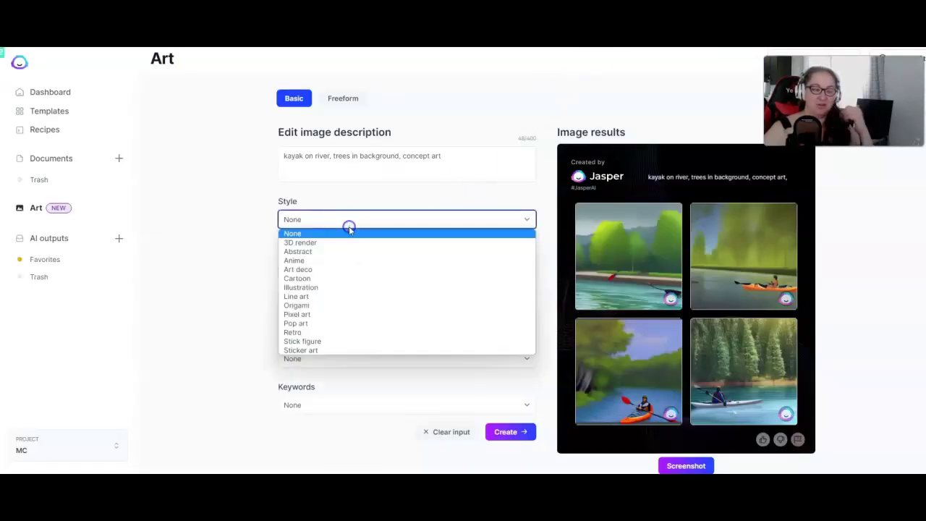
pyautogui.click(331, 368)
pyautogui.click(306, 265)
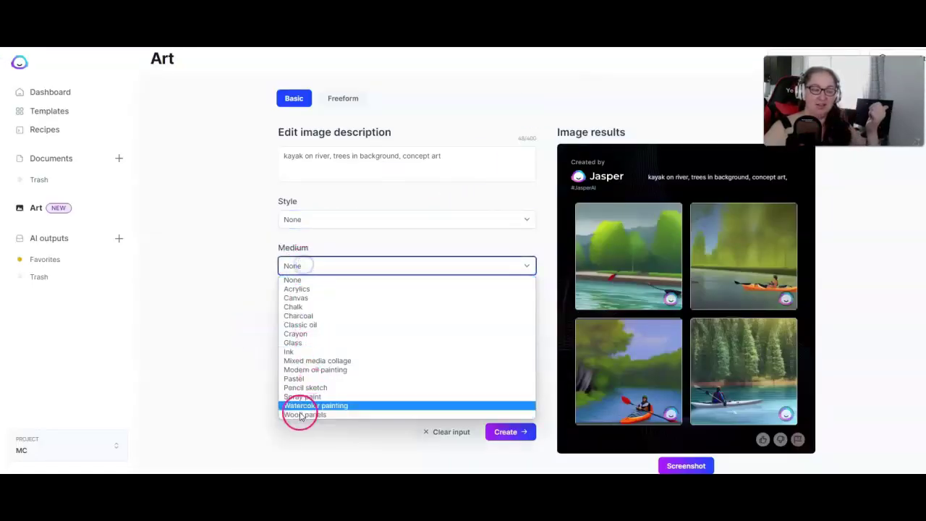
pyautogui.click(256, 387)
pyautogui.click(296, 317)
pyautogui.click(248, 372)
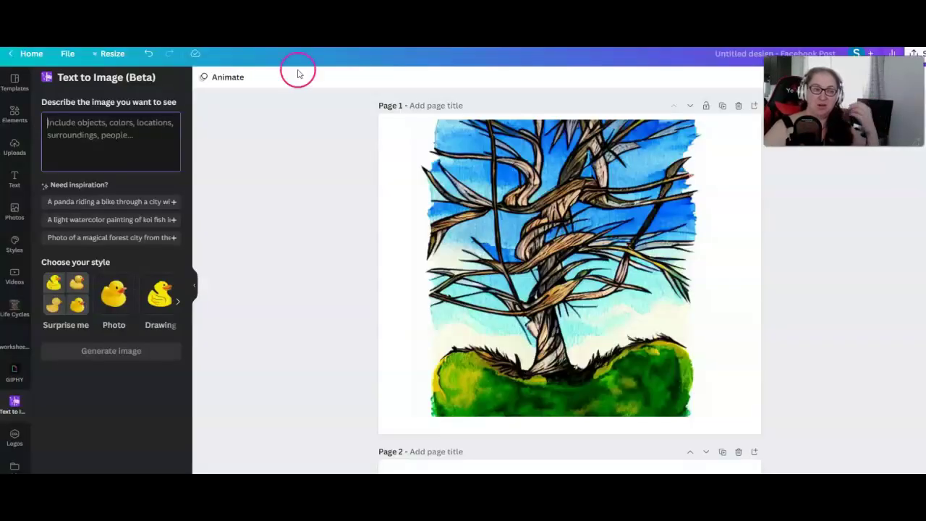
pyautogui.click(129, 133)
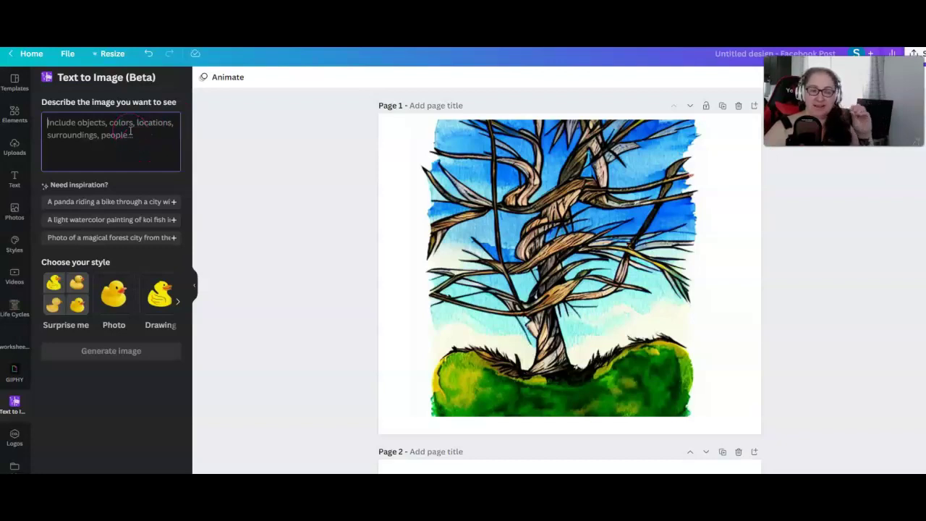
pyautogui.click(769, 252)
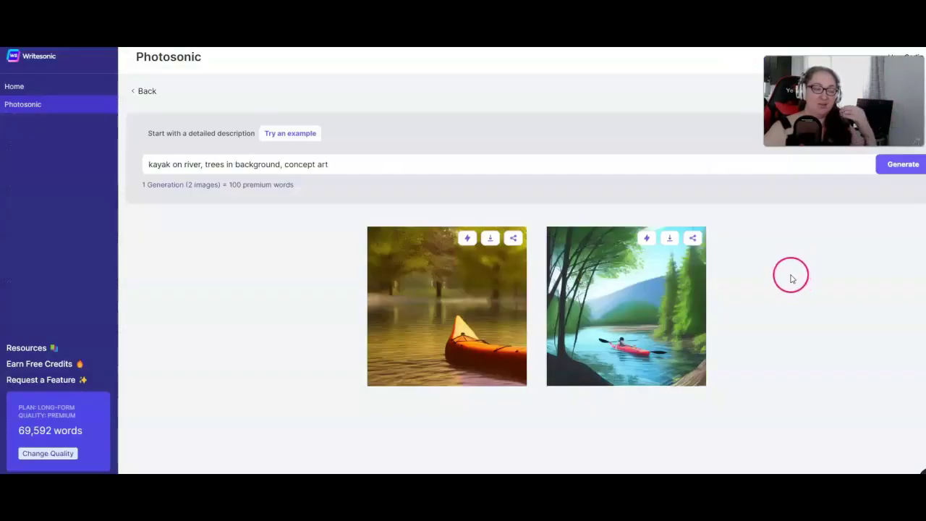
pyautogui.click(743, 227)
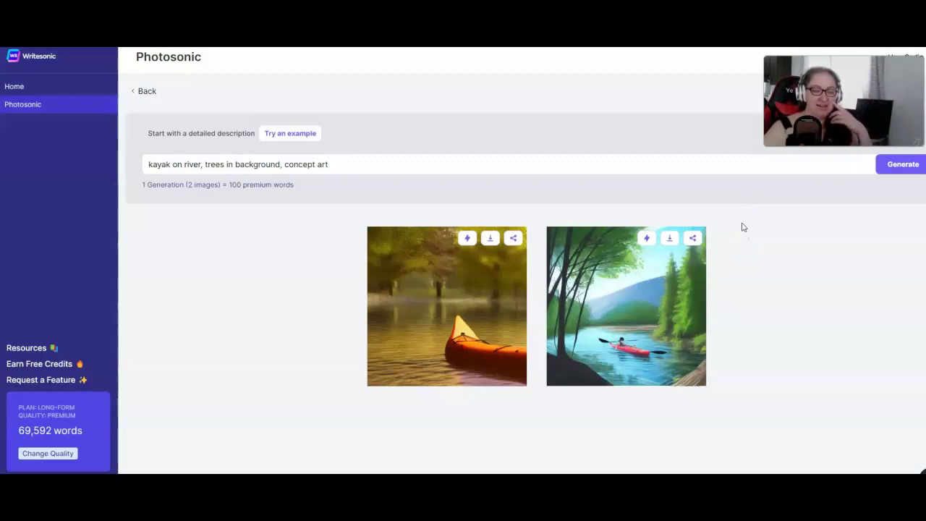
pyautogui.click(735, 213)
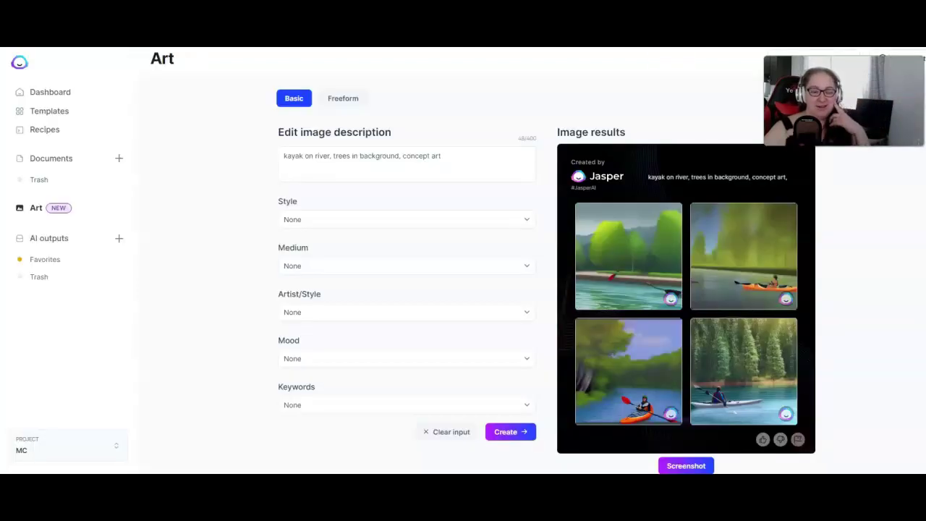
pyautogui.click(859, 260)
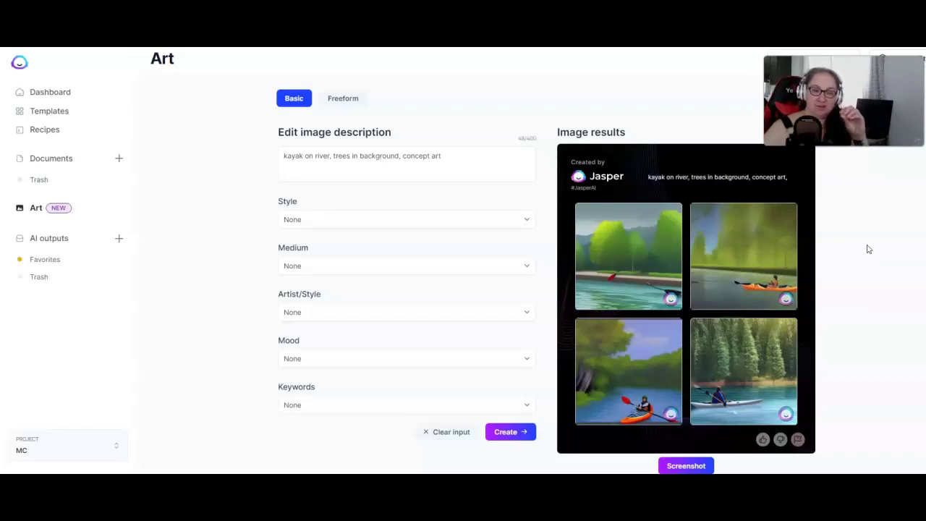
pyautogui.click(872, 268)
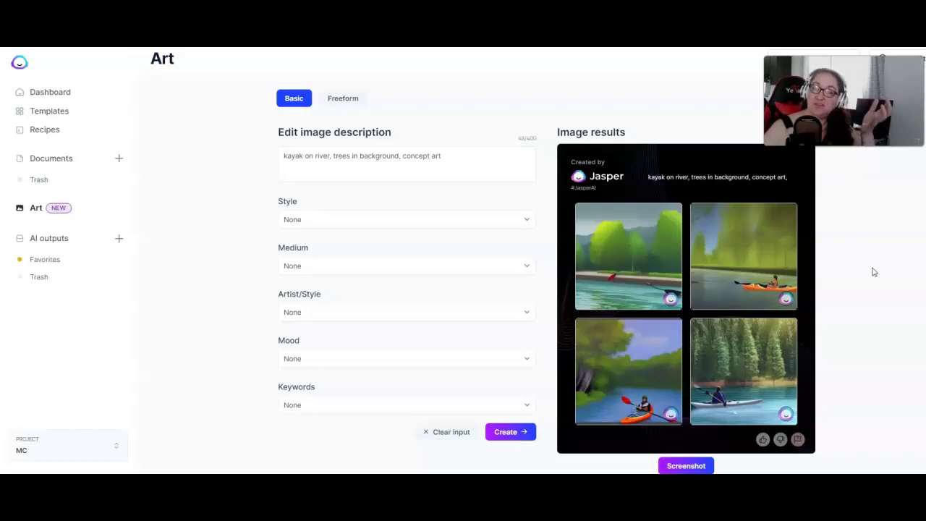
pyautogui.click(856, 282)
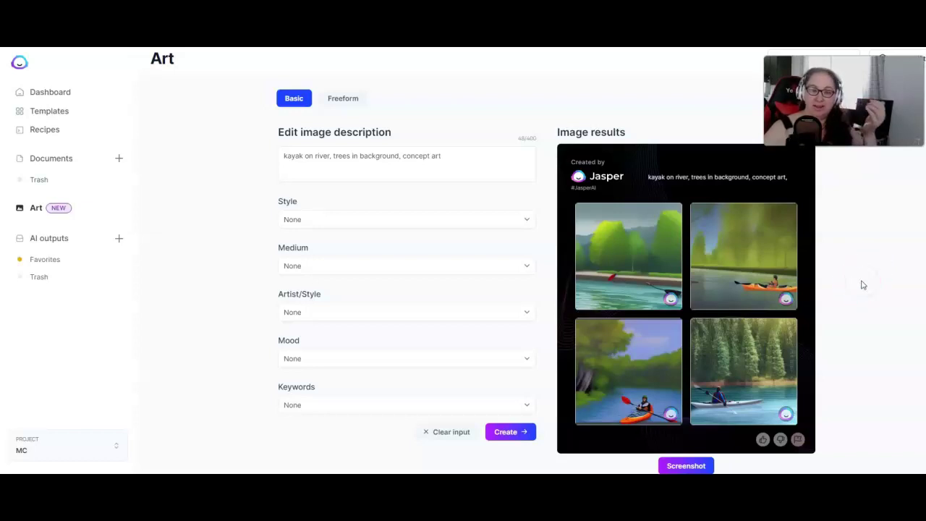
pyautogui.click(862, 274)
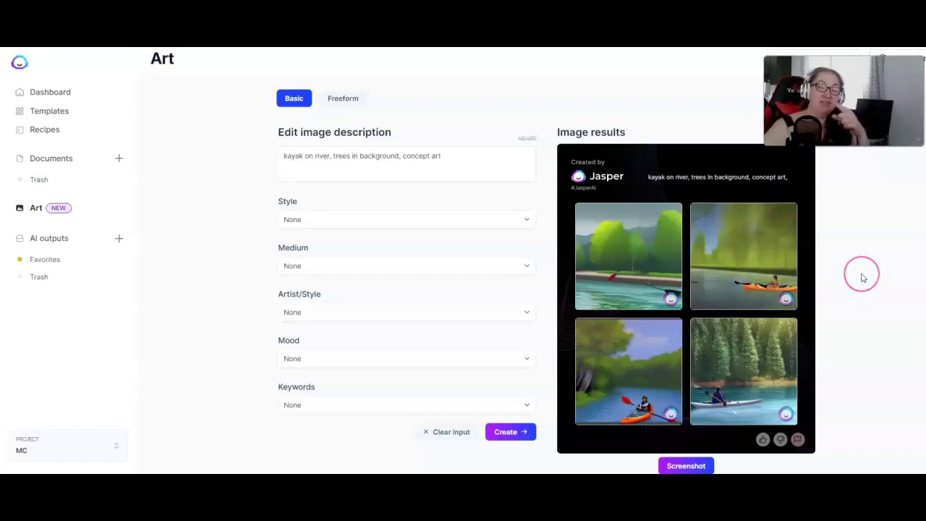
pyautogui.click(862, 312)
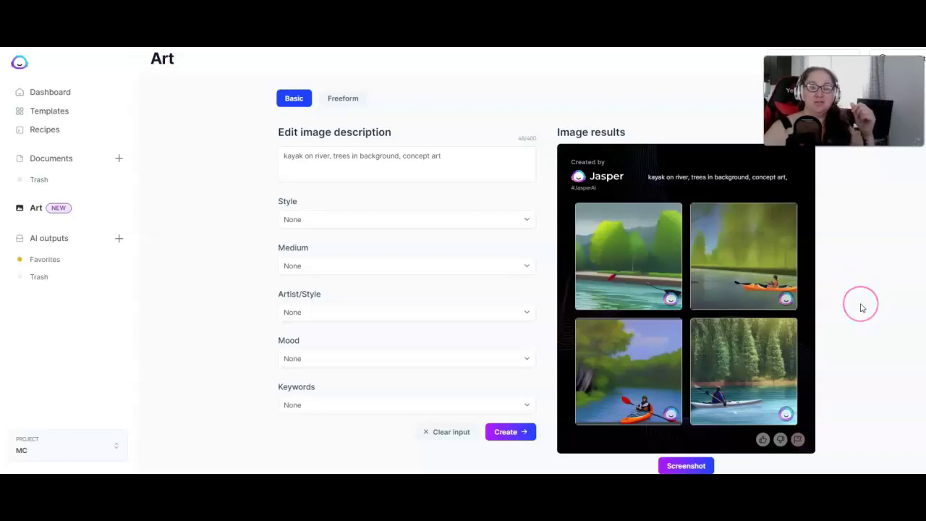
pyautogui.click(872, 322)
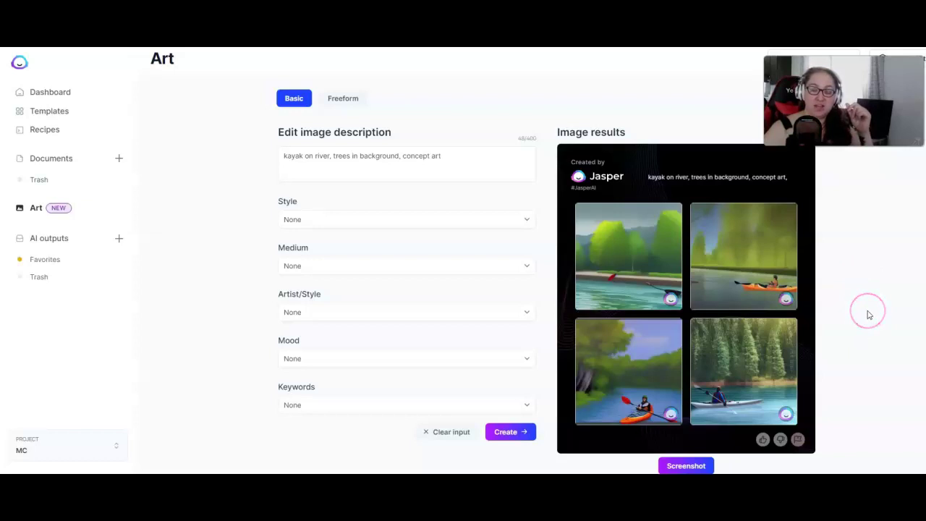
pyautogui.click(867, 309)
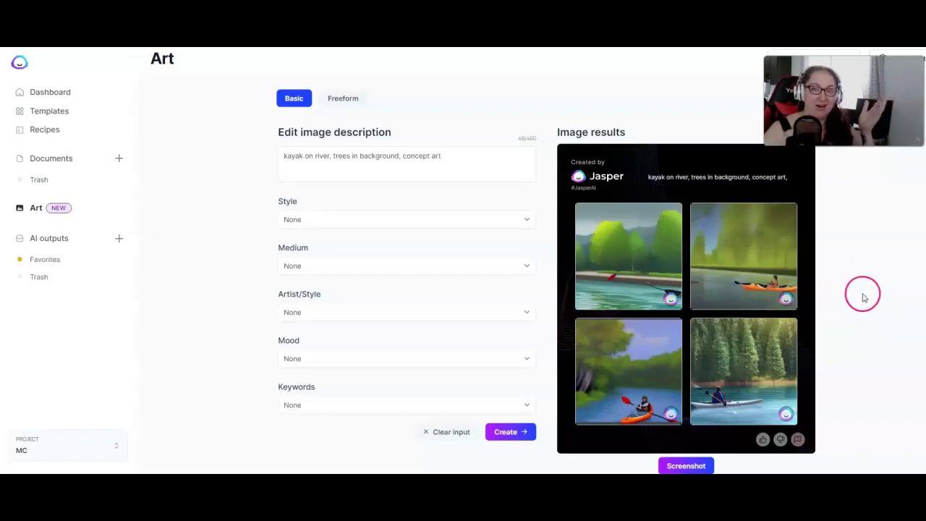
pyautogui.click(861, 284)
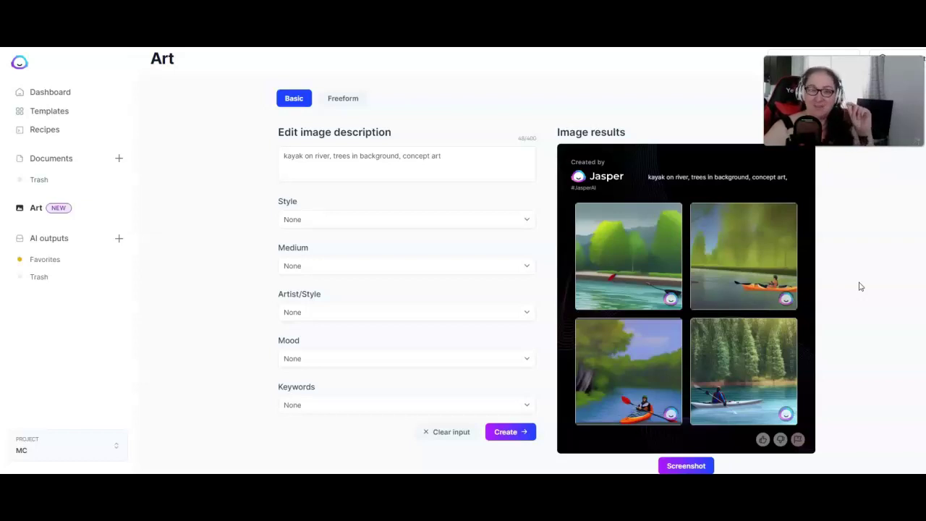
pyautogui.click(860, 287)
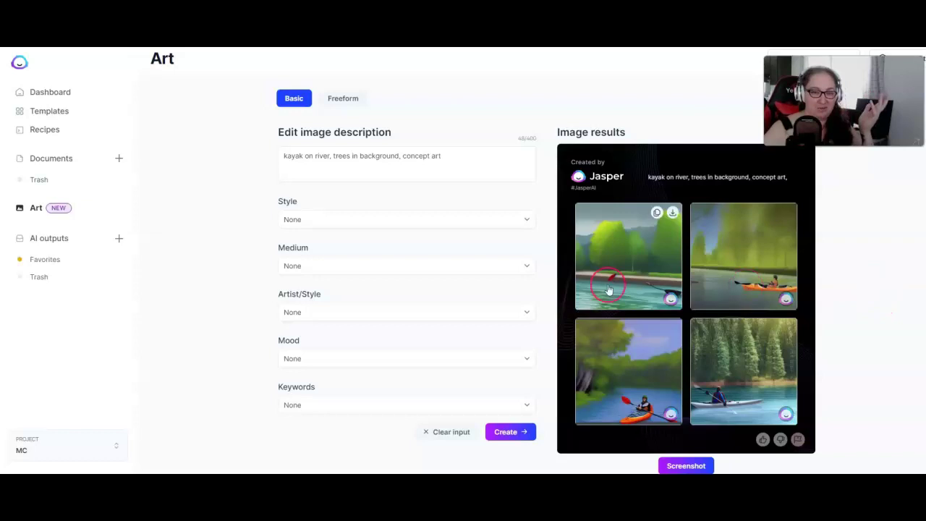
pyautogui.click(304, 430)
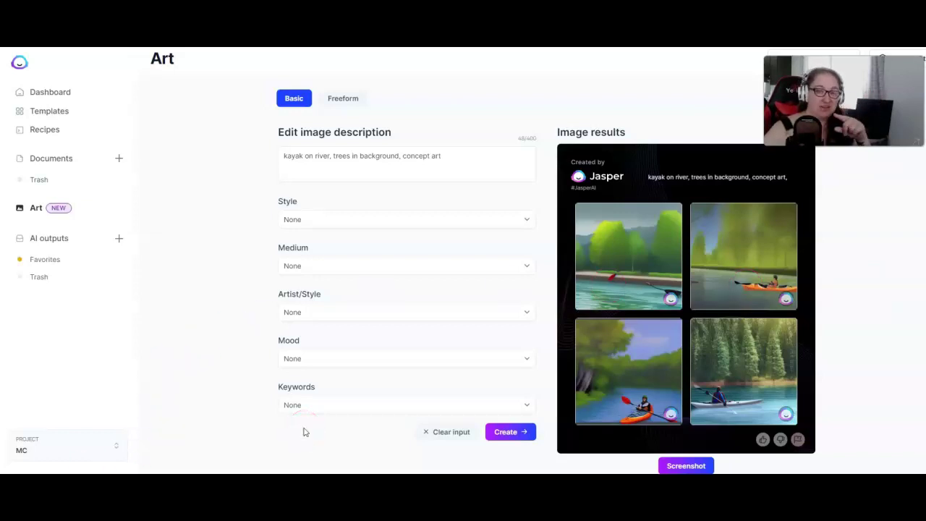
pyautogui.click(315, 449)
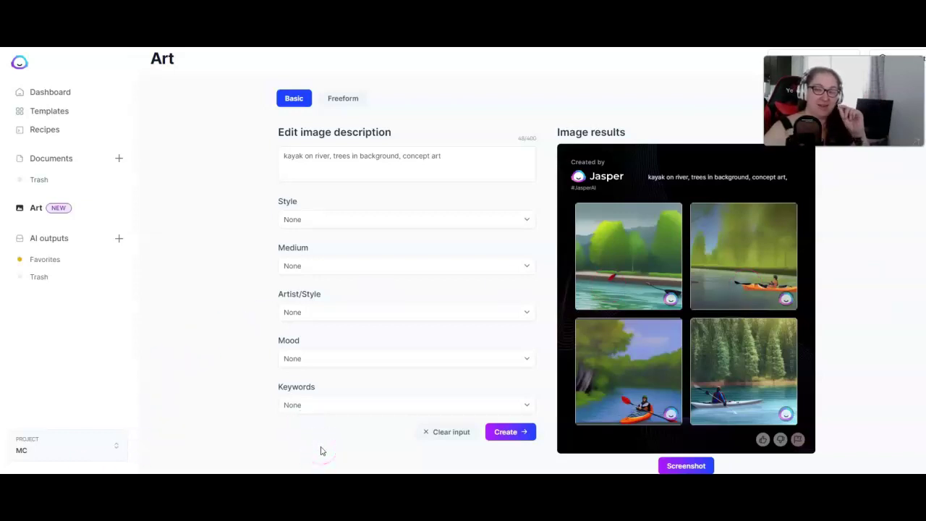